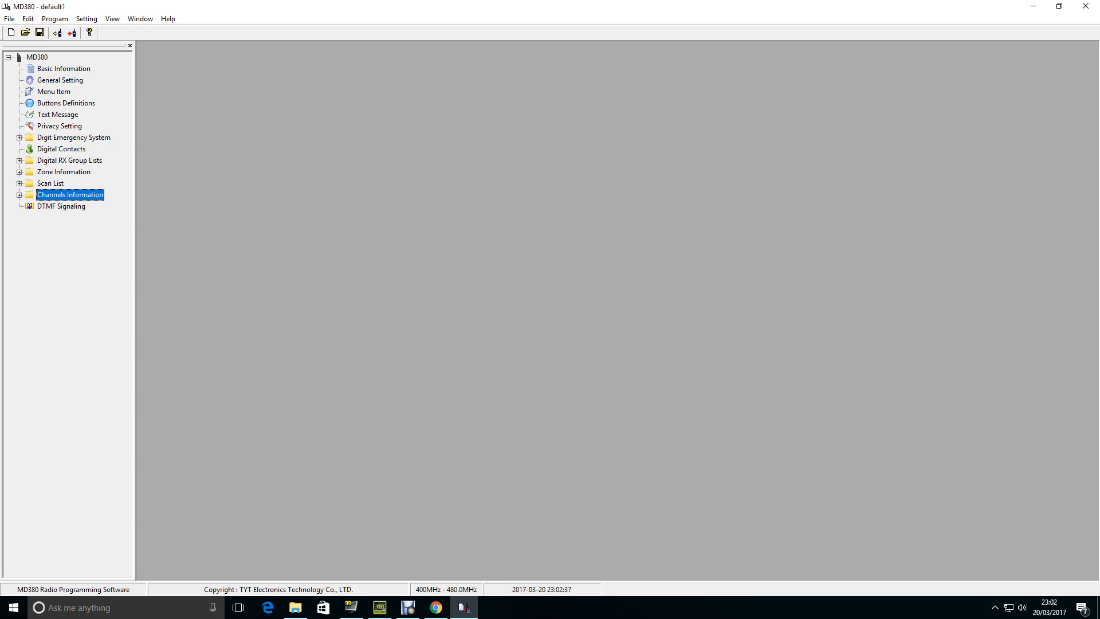
- Review the radio's general settings, including the radio name, radio ID and intro screen lines, and close them
double_click(61, 80)
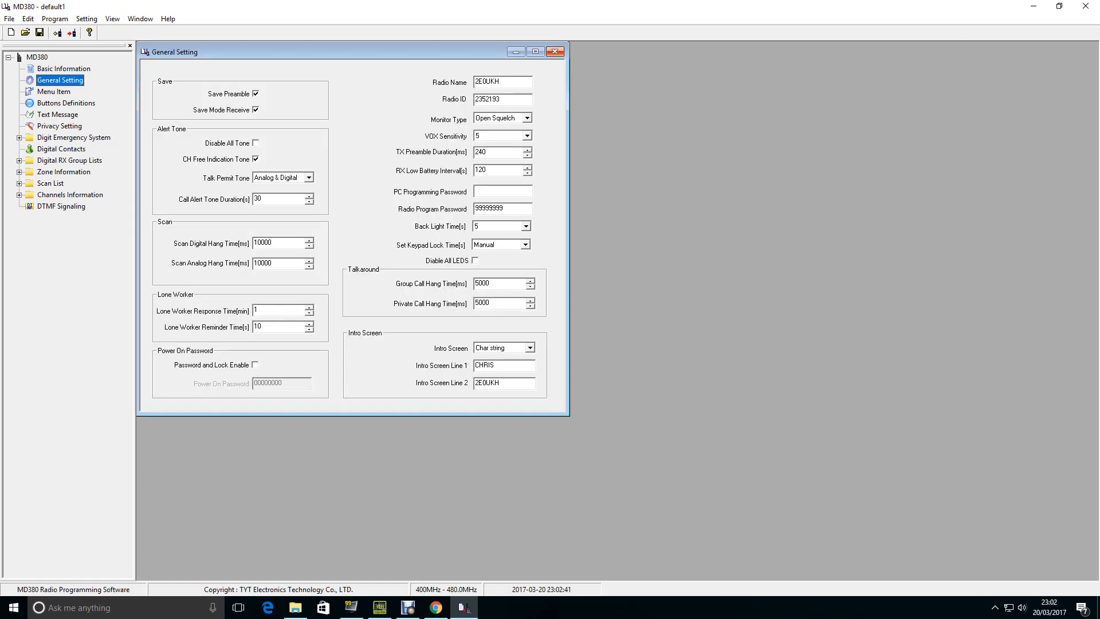
left_click(555, 51)
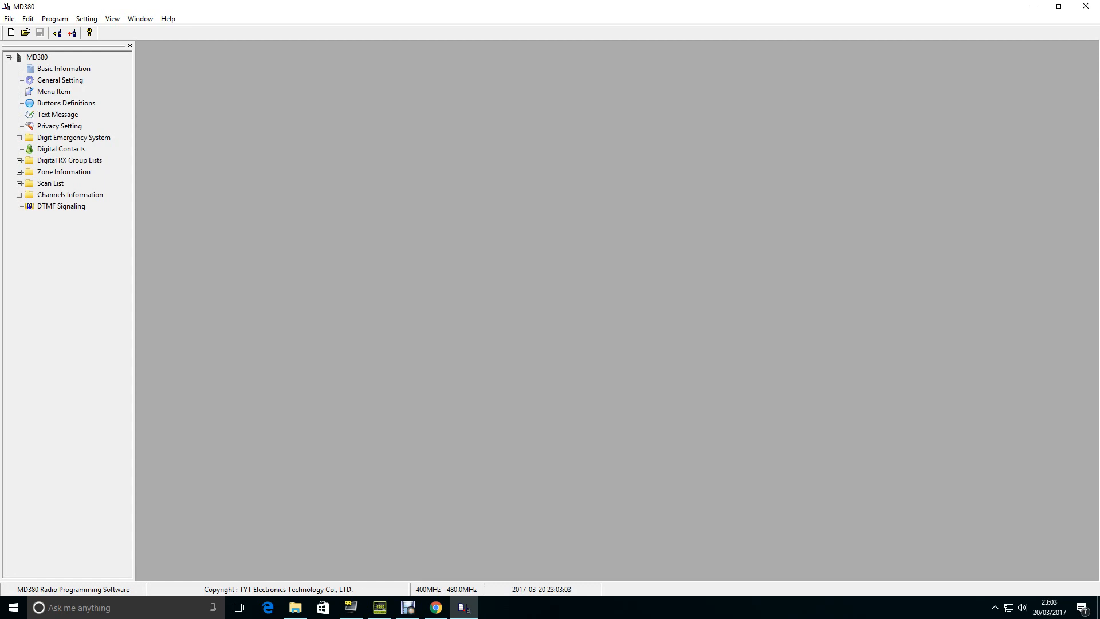
- Examine the receive and transmit frequencies of the Talkgroup 119 channel and close its settings
left_click(19, 194)
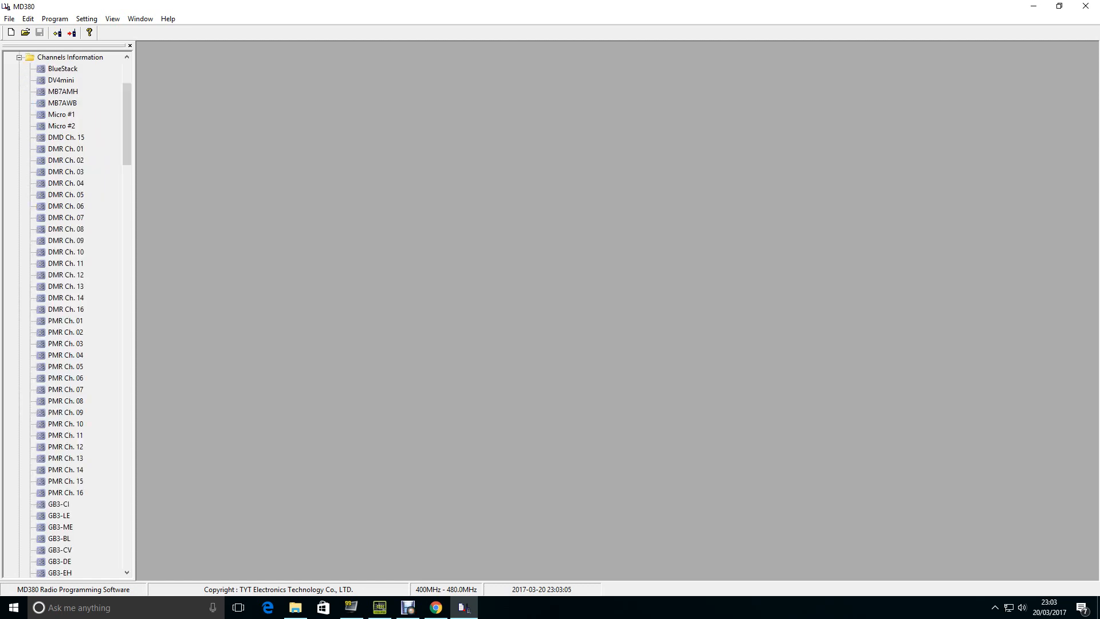
left_click_drag(127, 123, 127, 276)
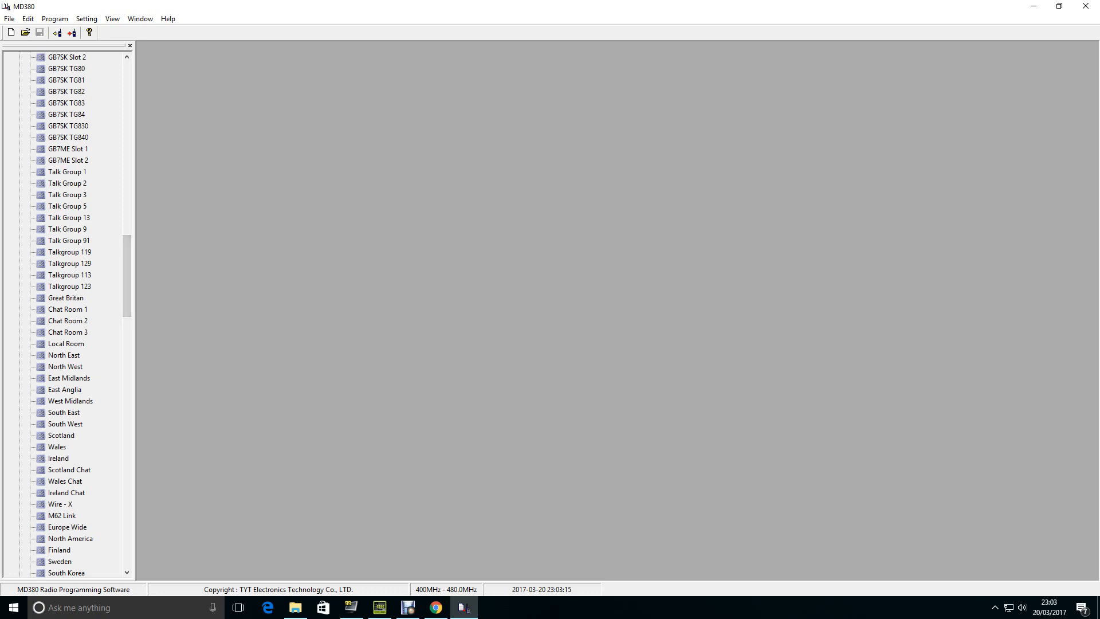
double_click(69, 252)
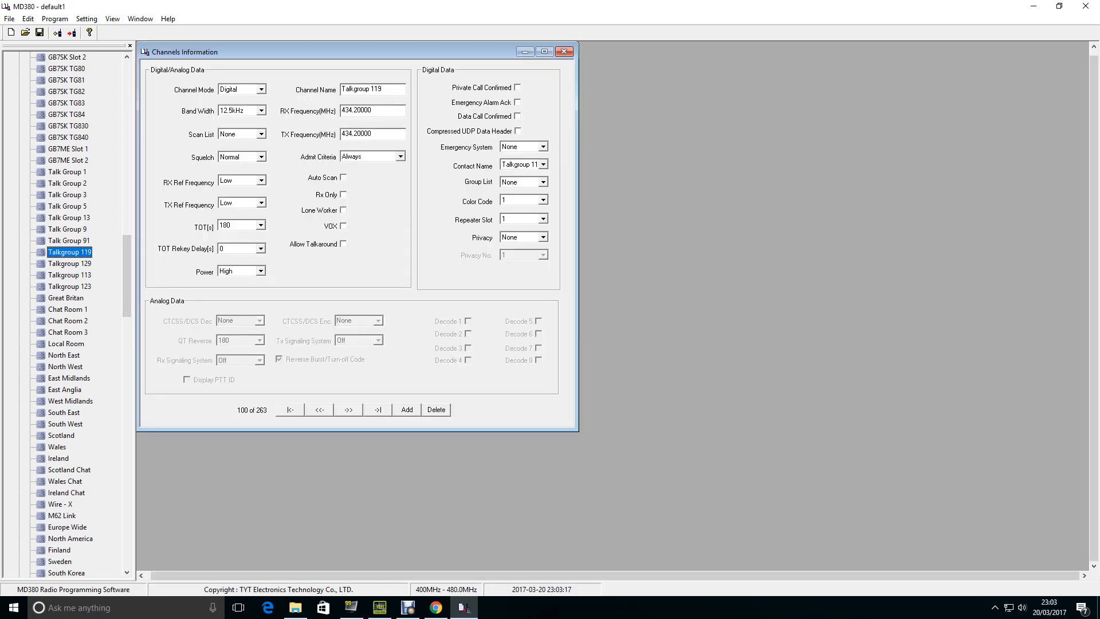
double_click(356, 134)
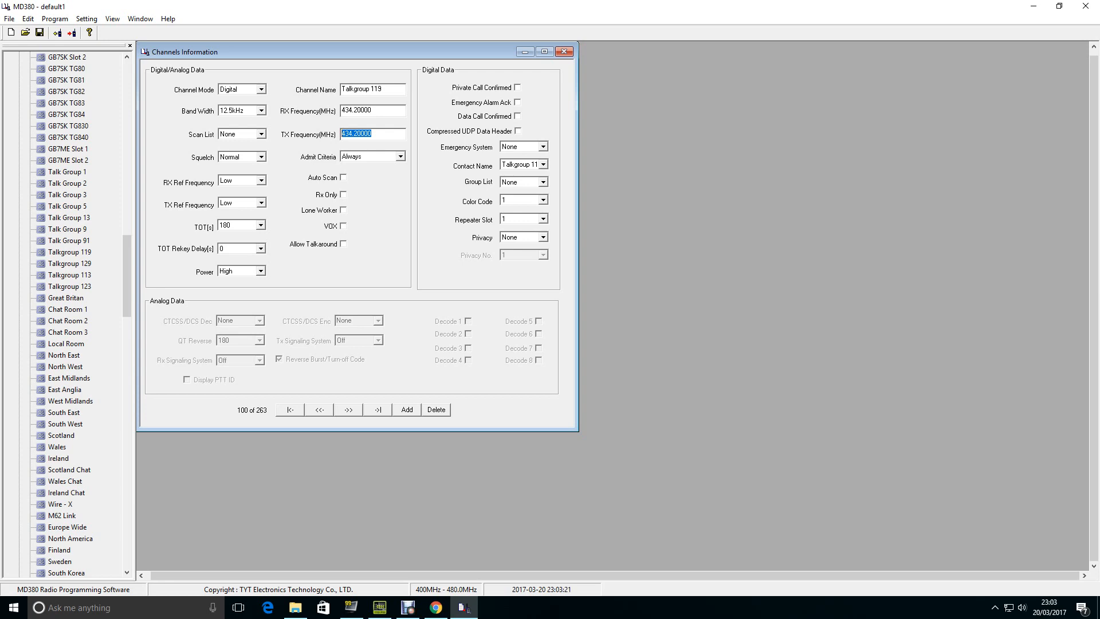
left_click(564, 52)
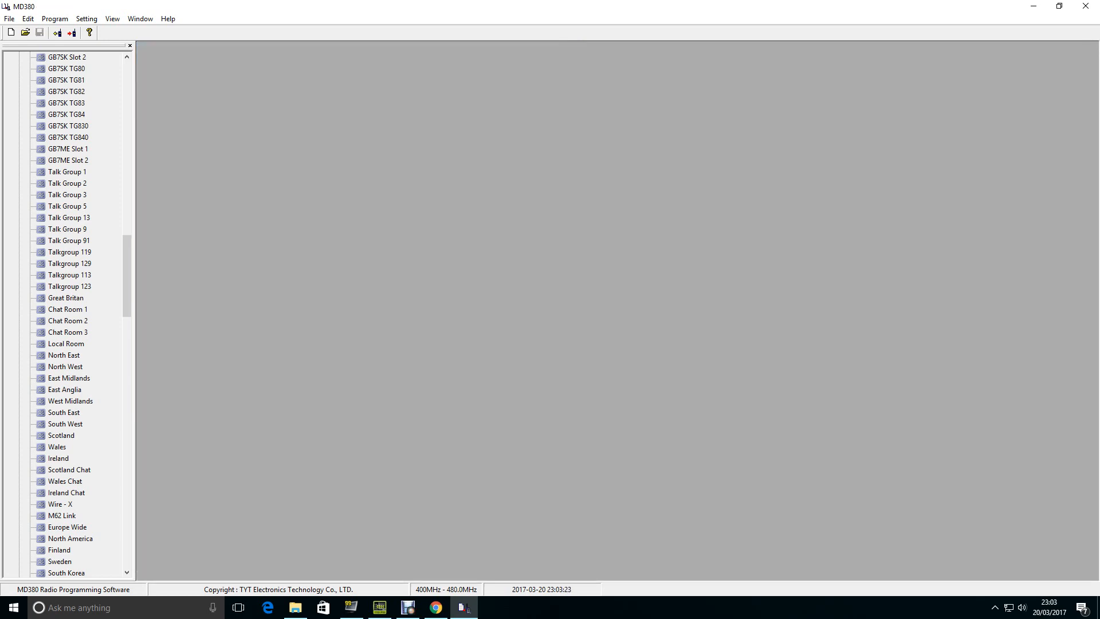
- Go through the channel settings from Talkgroup 119 down to Chat Room 3, comparing frequencies and contact names
double_click(69, 252)
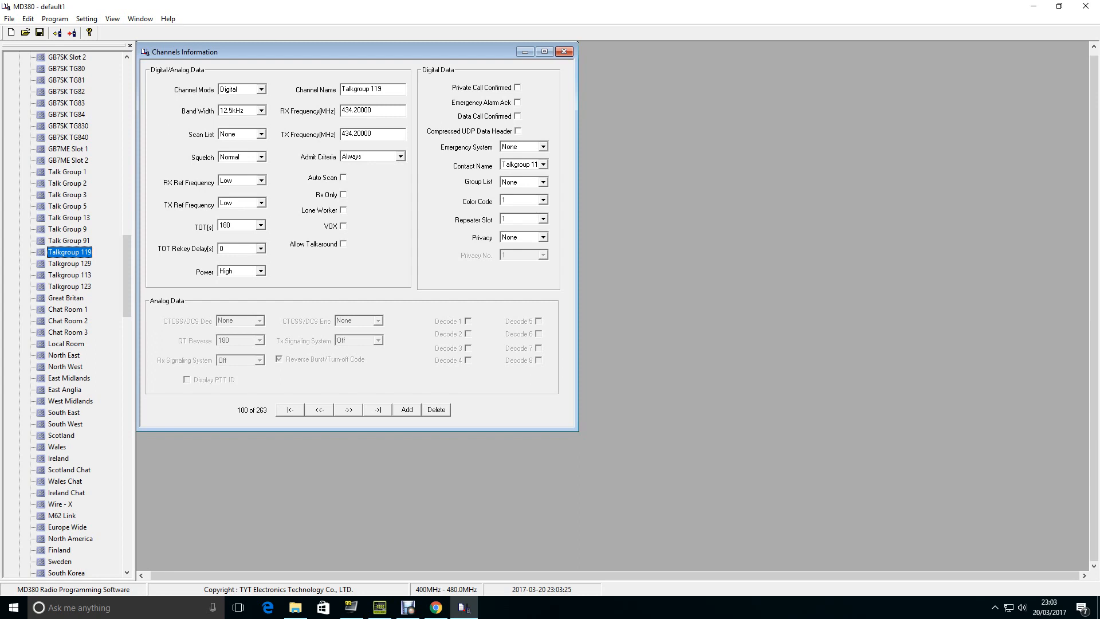
key("Down")
key("Down")
key("Down")
key("Down")
key("Down")
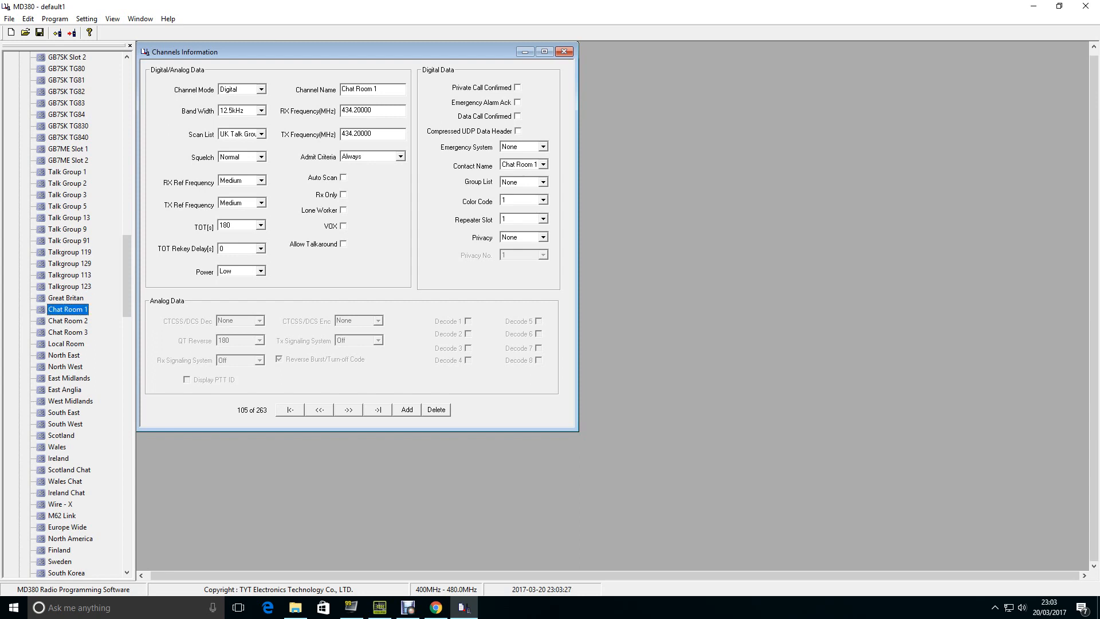
key("Down")
key("Down")
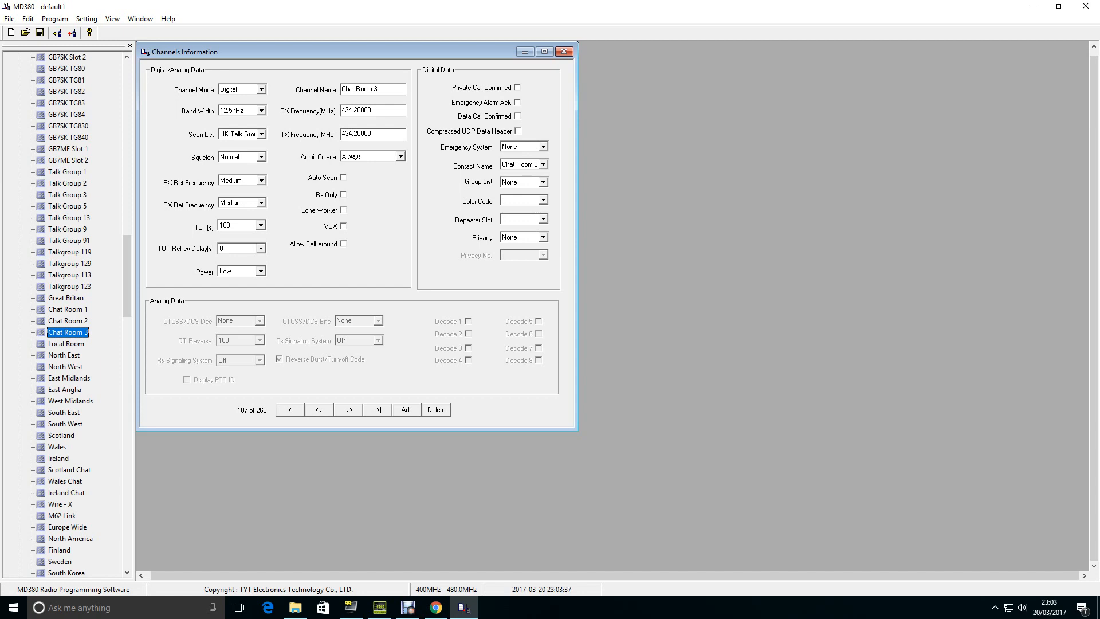
left_click(565, 52)
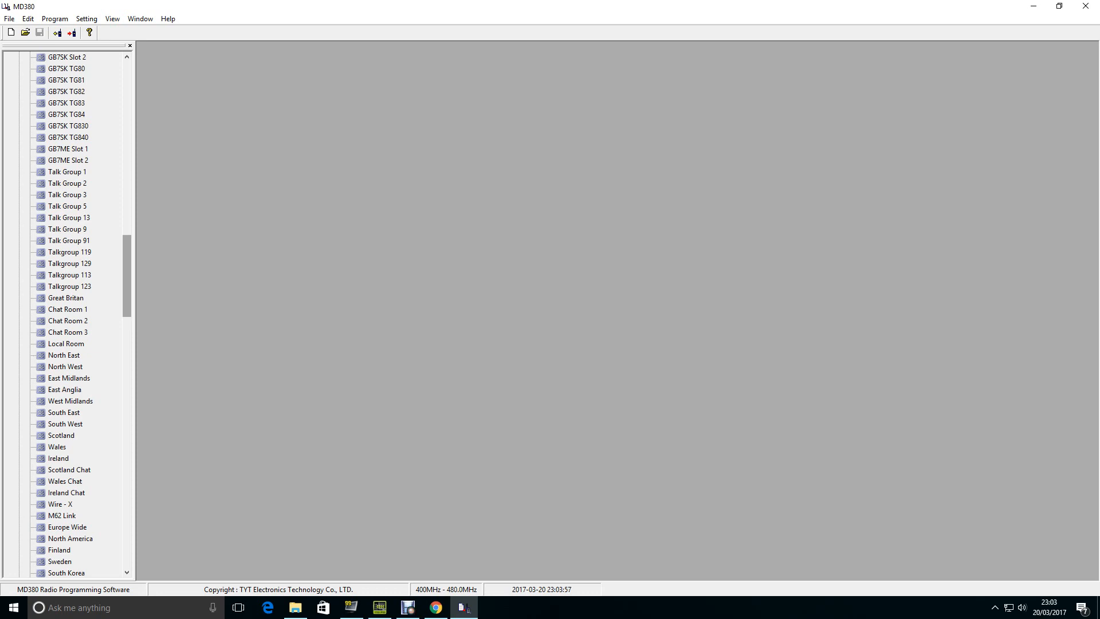
- Examine the settings of the BlueStack channel, the first entry in the channel list, and close them
left_click_drag(128, 276, 127, 99)
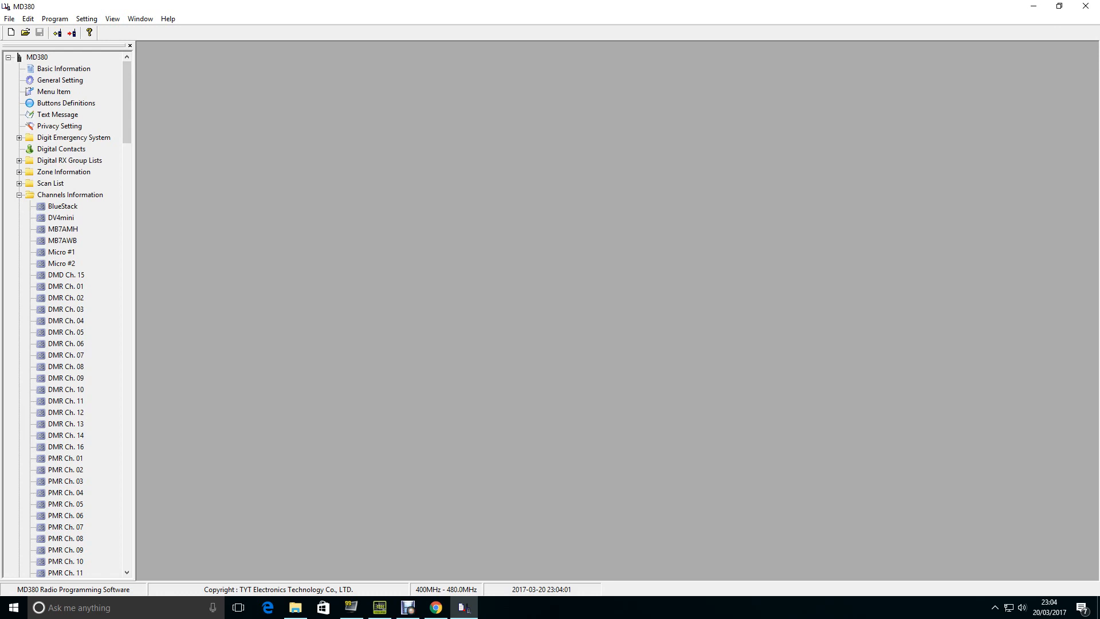
left_click(19, 195)
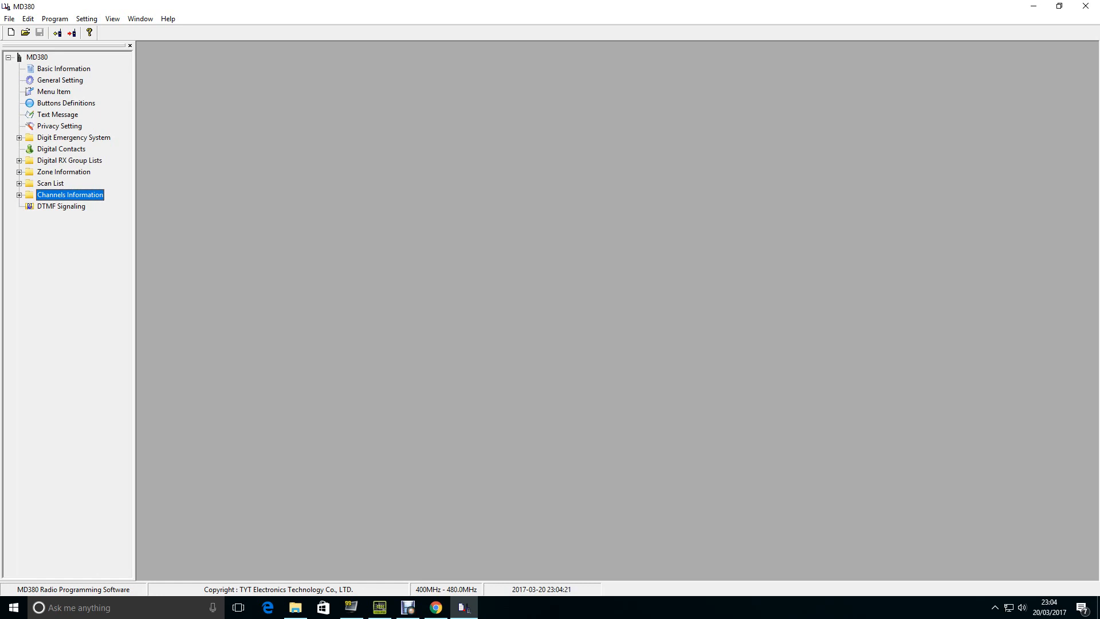
key("Right")
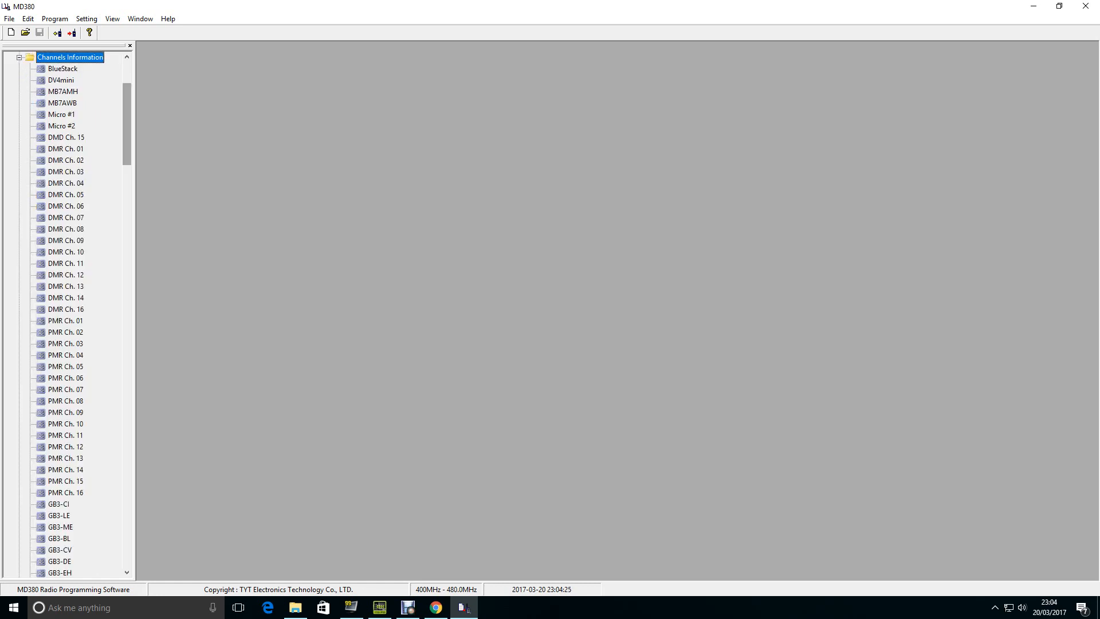
double_click(62, 69)
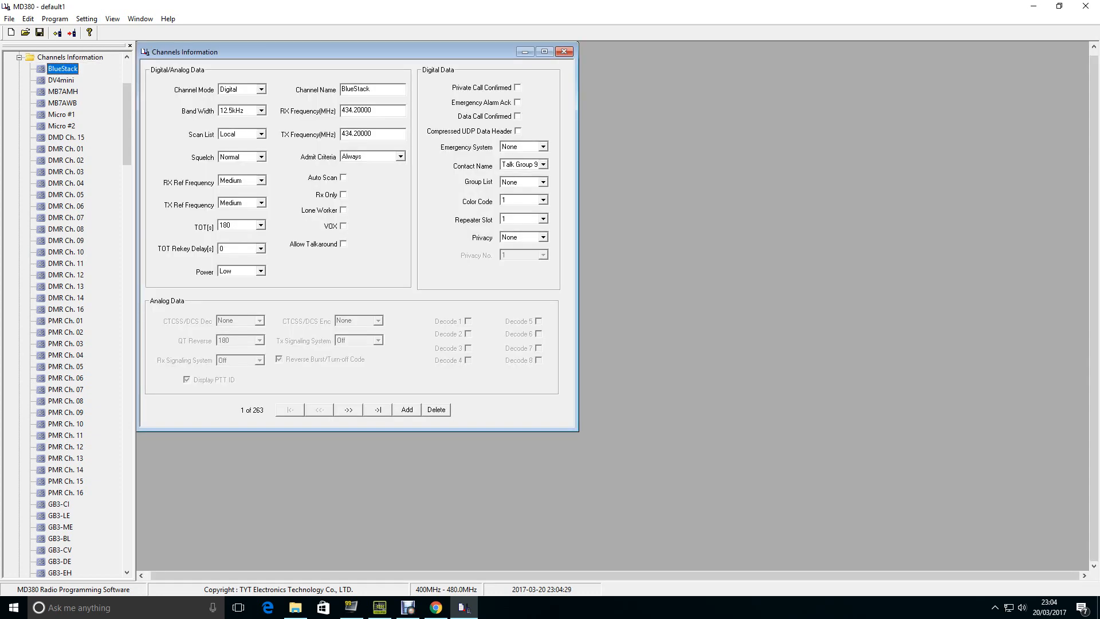
left_click(564, 52)
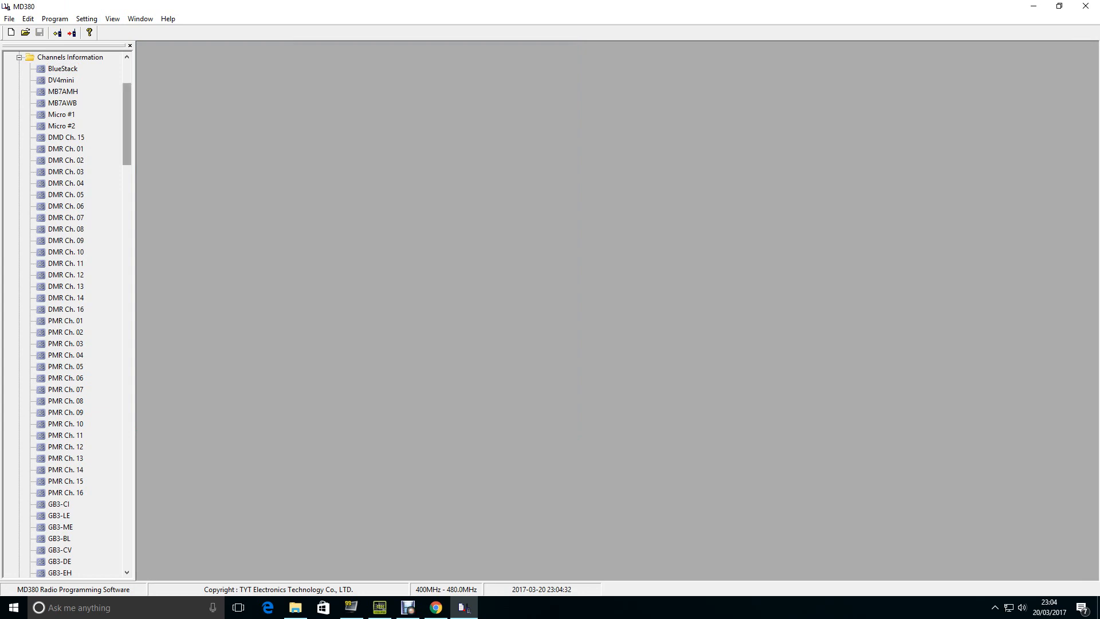
- Look through the whole channel list from the first entries to the last territories, and collapse it
mouse_move(127, 124)
left_mouse_down()
mouse_move(126, 267)
mouse_move(127, 108)
left_mouse_up()
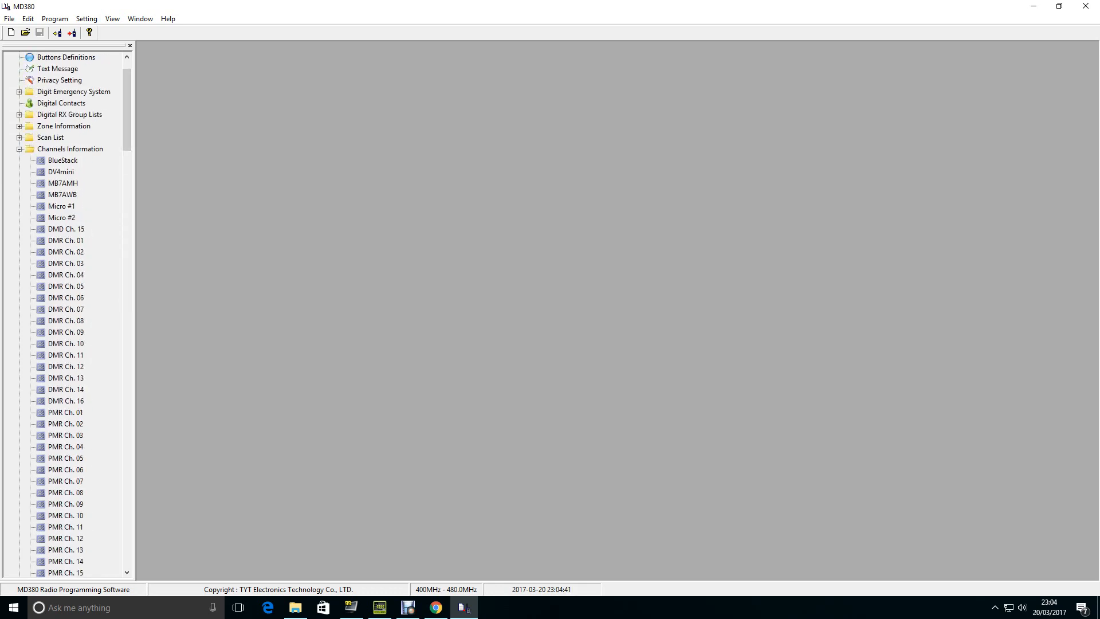
left_click_drag(127, 110, 126, 497)
scroll(69, 315, "down", 2)
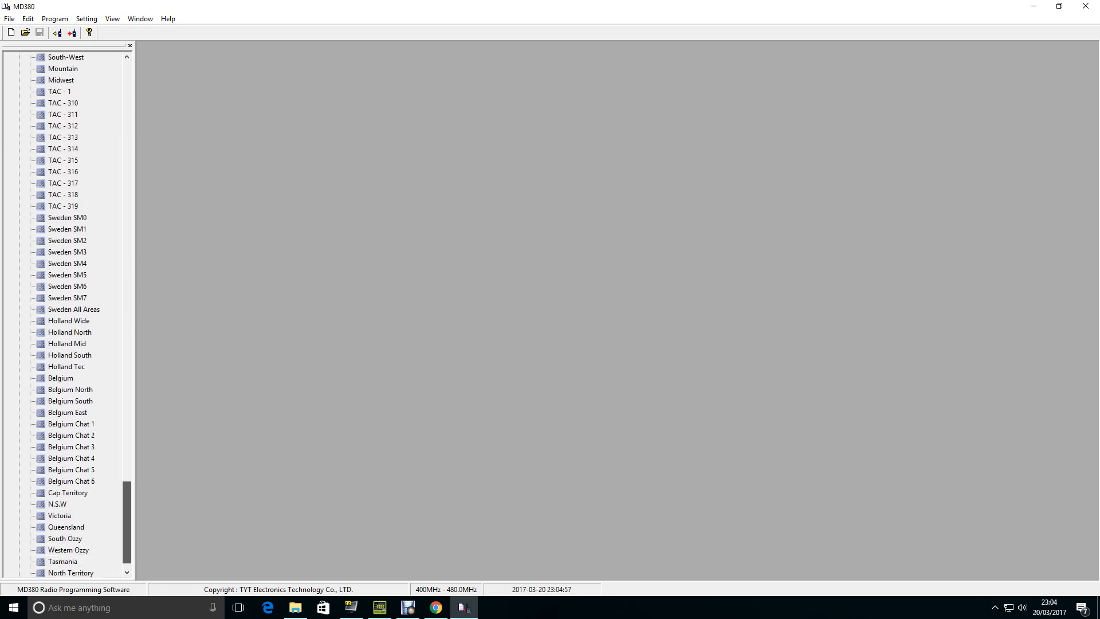
scroll(69, 315, "down", 1)
scroll(68, 315, "up", 11)
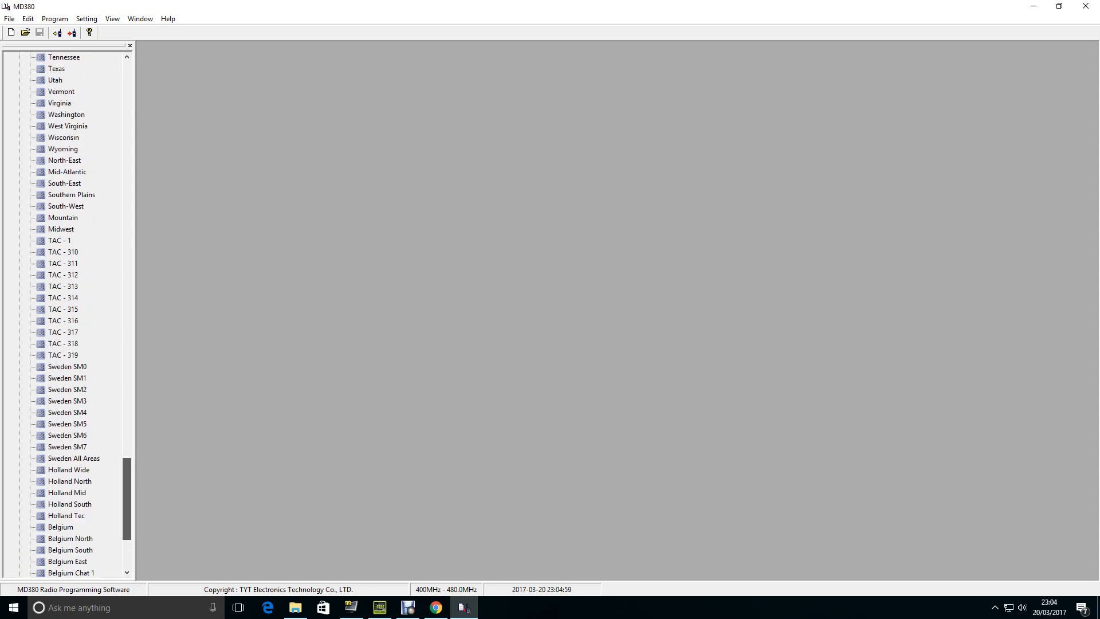
scroll(69, 315, "up", 9)
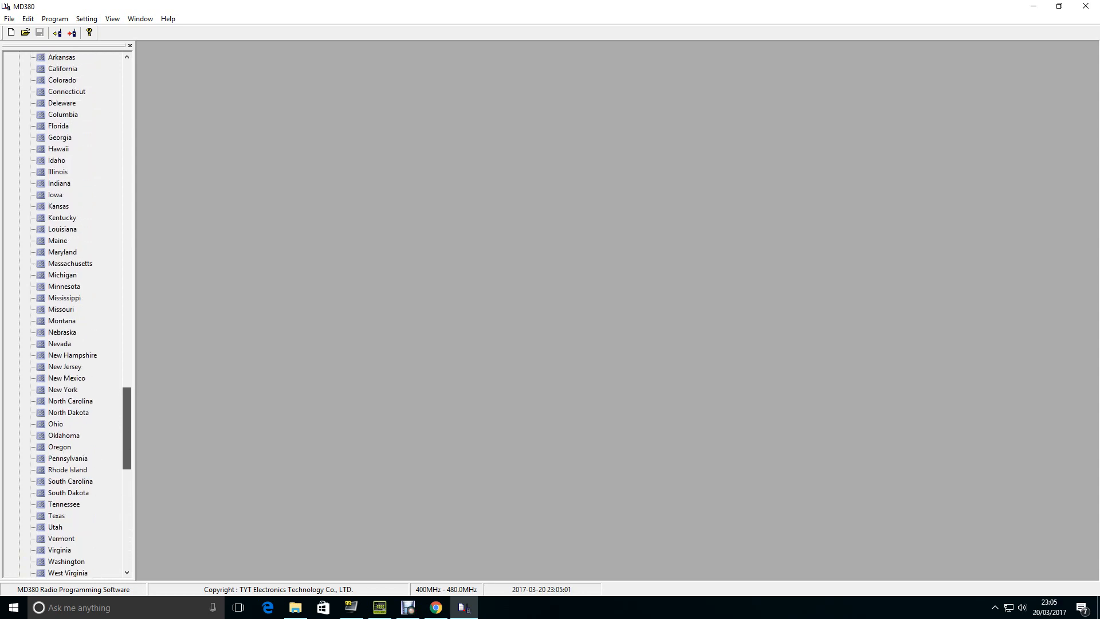
scroll(69, 315, "up", 20)
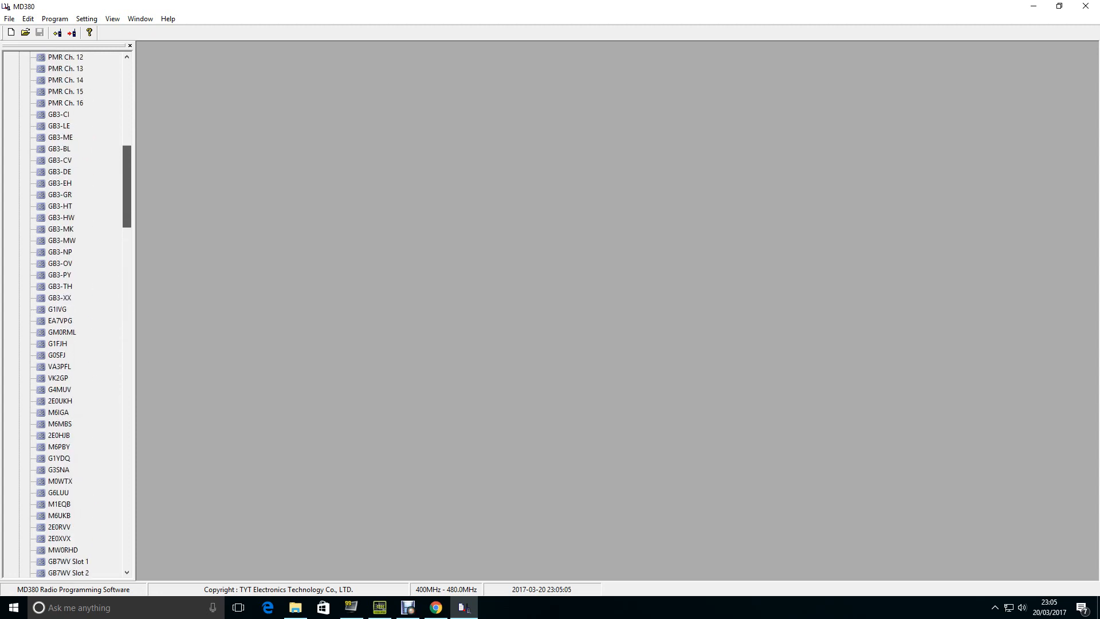
scroll(69, 315, "up", 15)
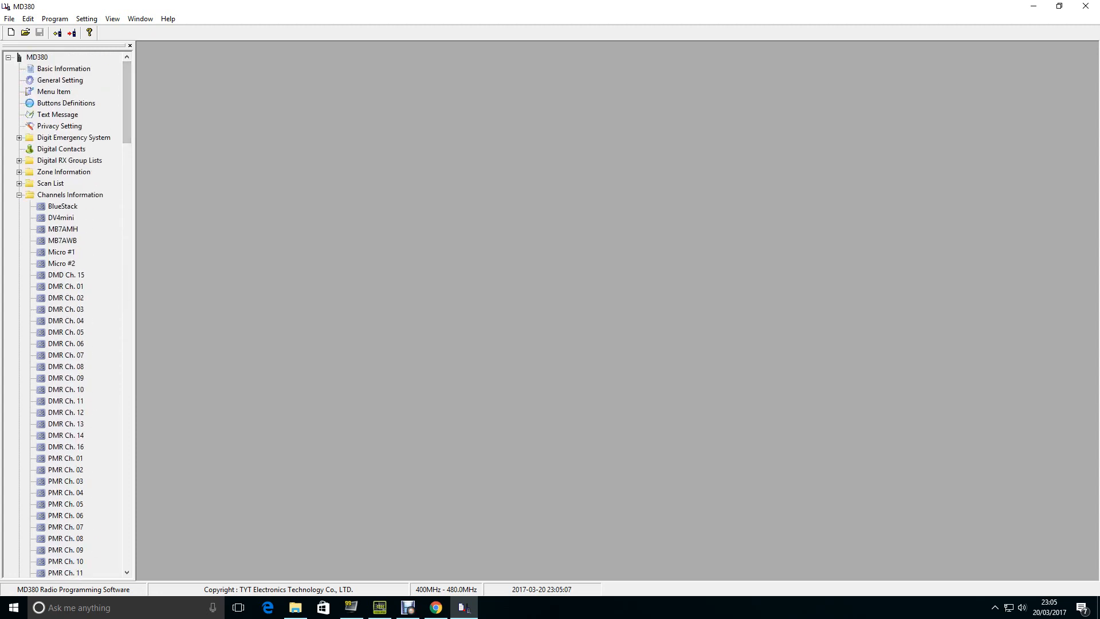
left_click(19, 195)
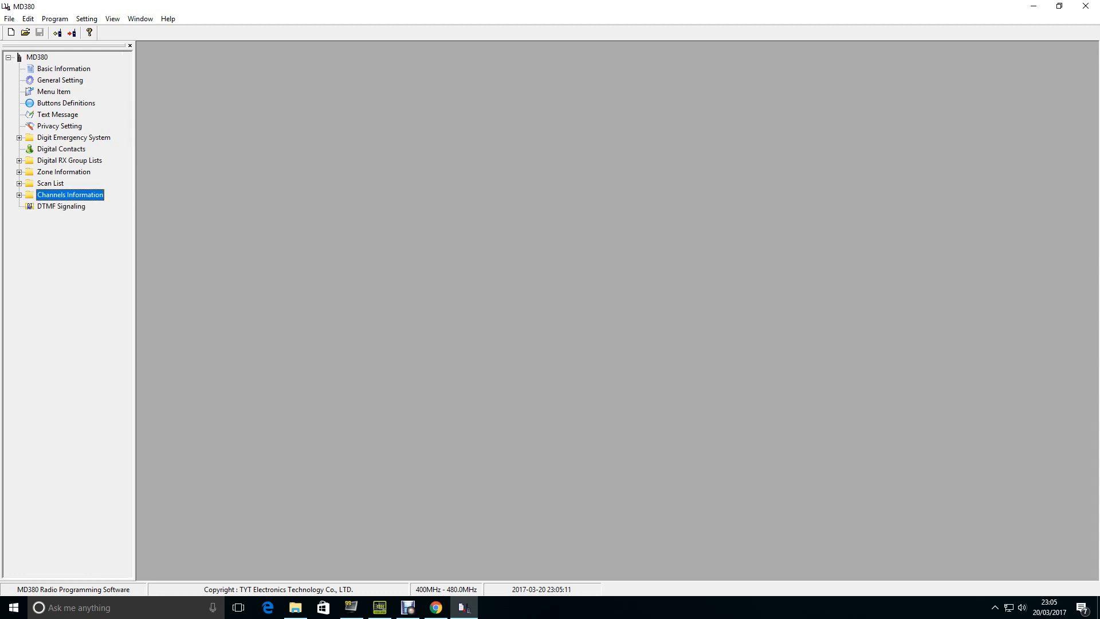
- Delete the zone "fav 2" from the zone list
left_click(18, 172)
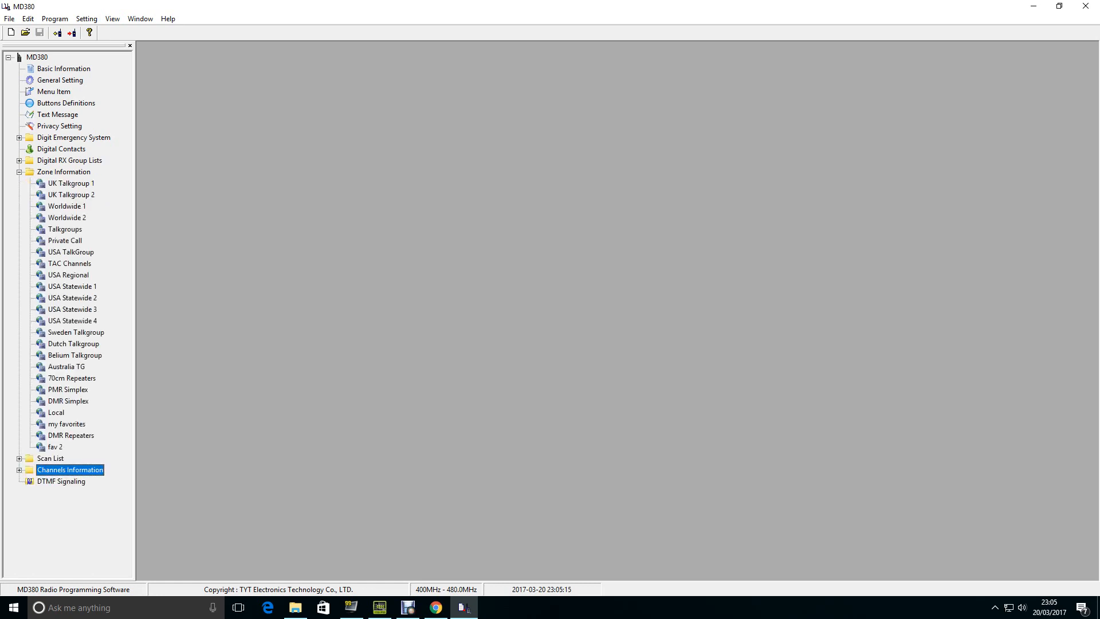
double_click(66, 424)
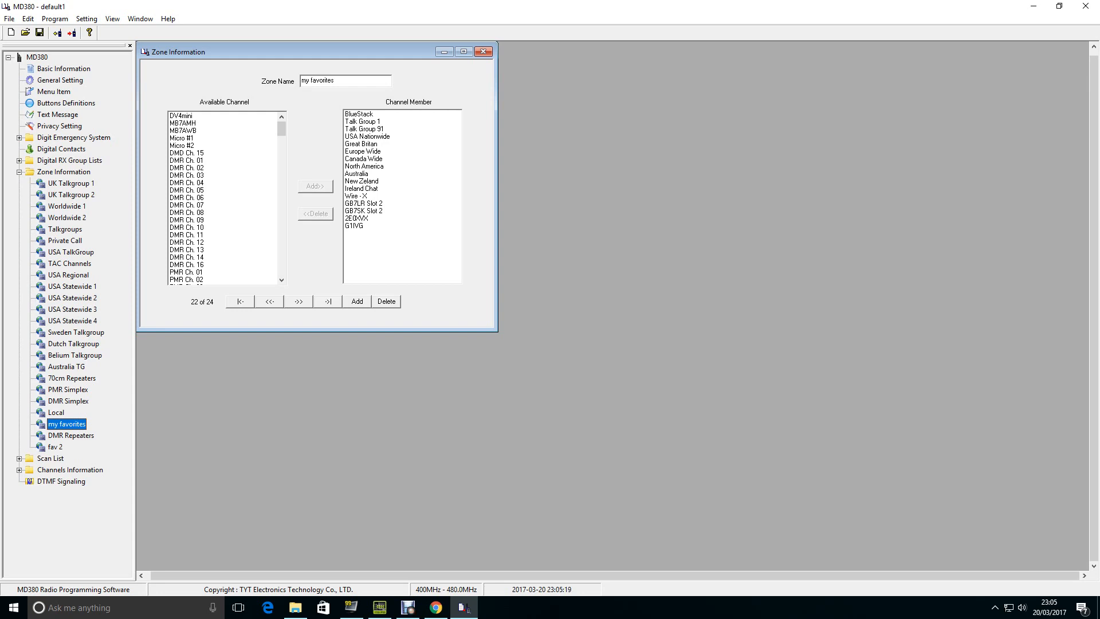
left_click(55, 447)
right_click(58, 448)
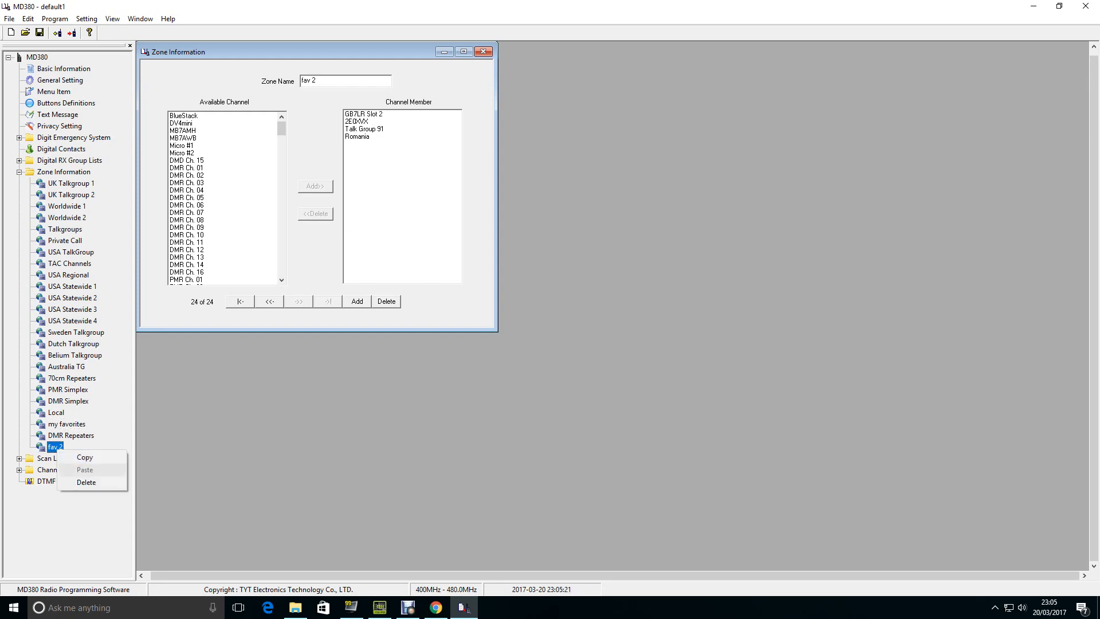
left_click(86, 482)
- Examine the channel members of the "my favorites" zone, such as BlueStack, USA Nationwide and Canada Wide, and close it
left_click(67, 424)
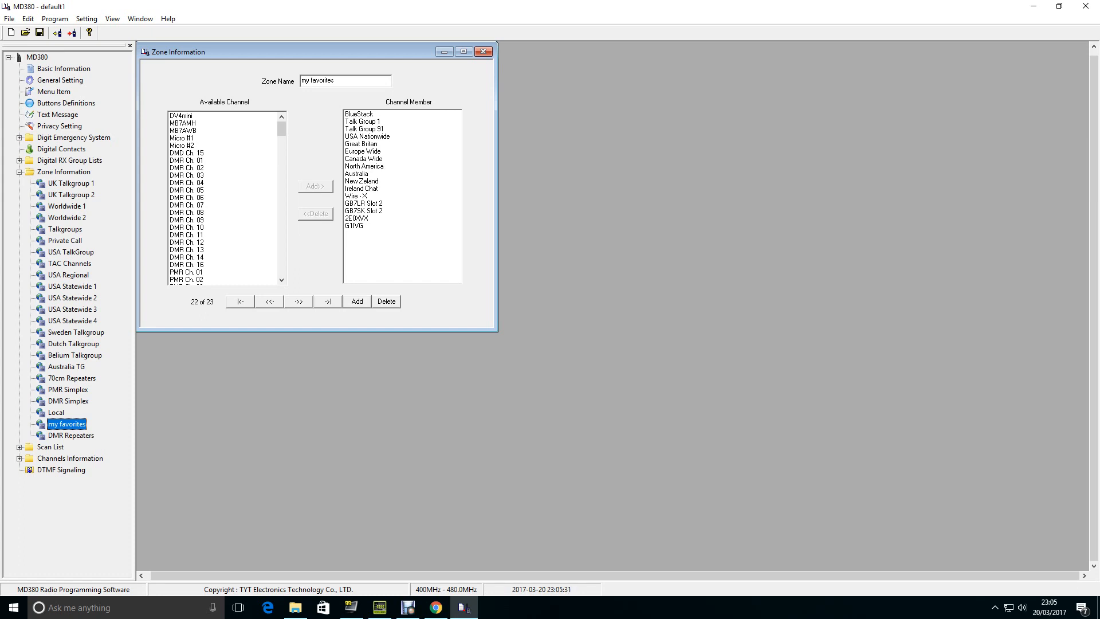
left_click(360, 114)
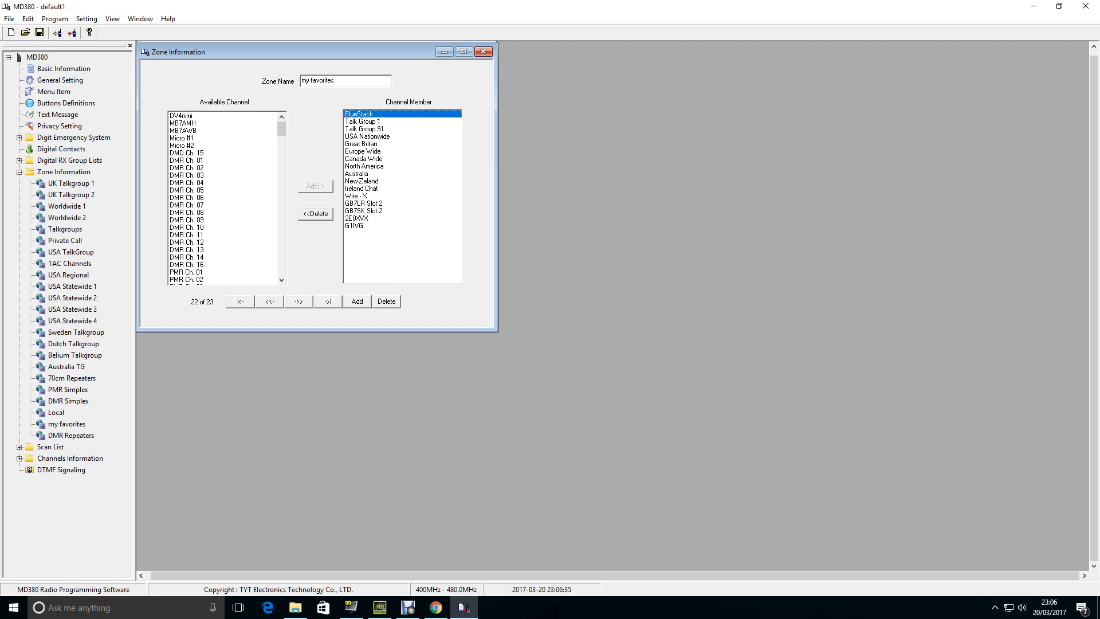
left_click(362, 143)
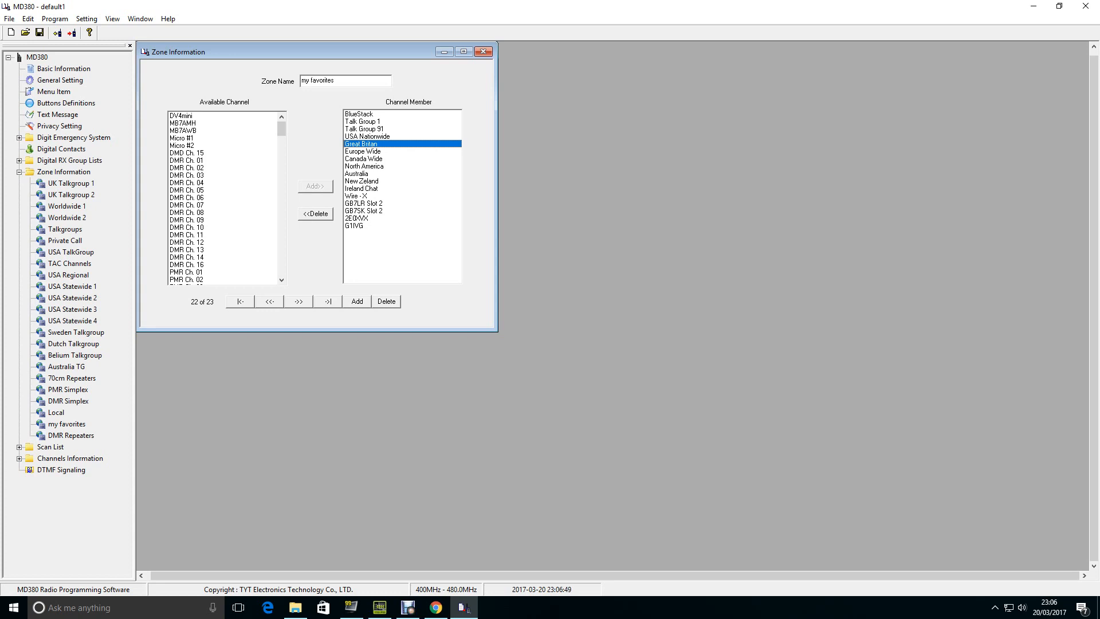
left_click(367, 137)
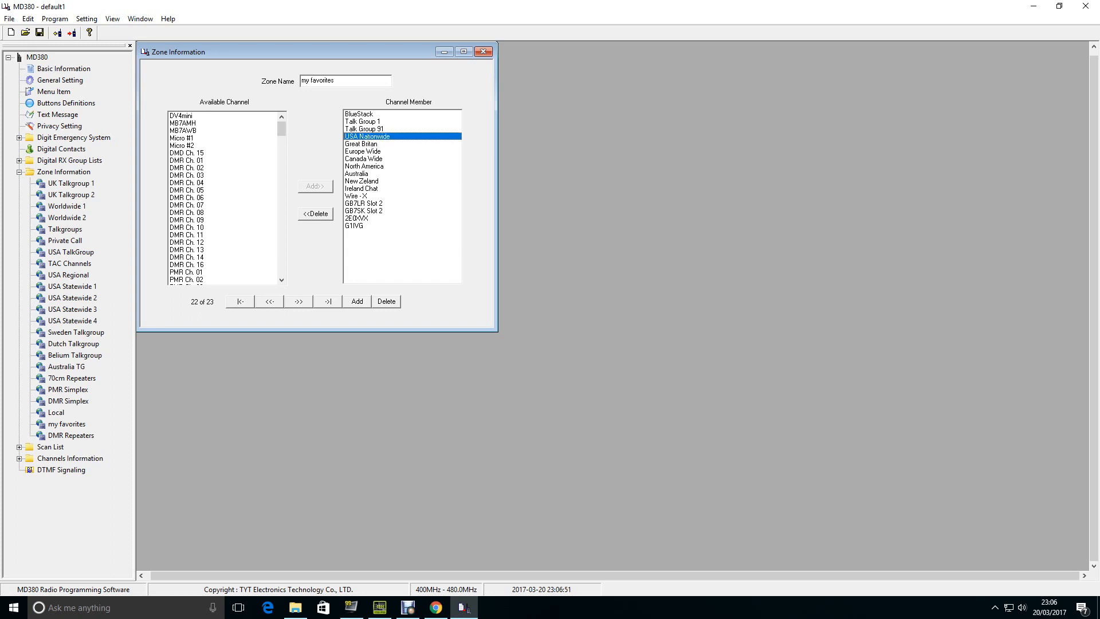
left_click(361, 143)
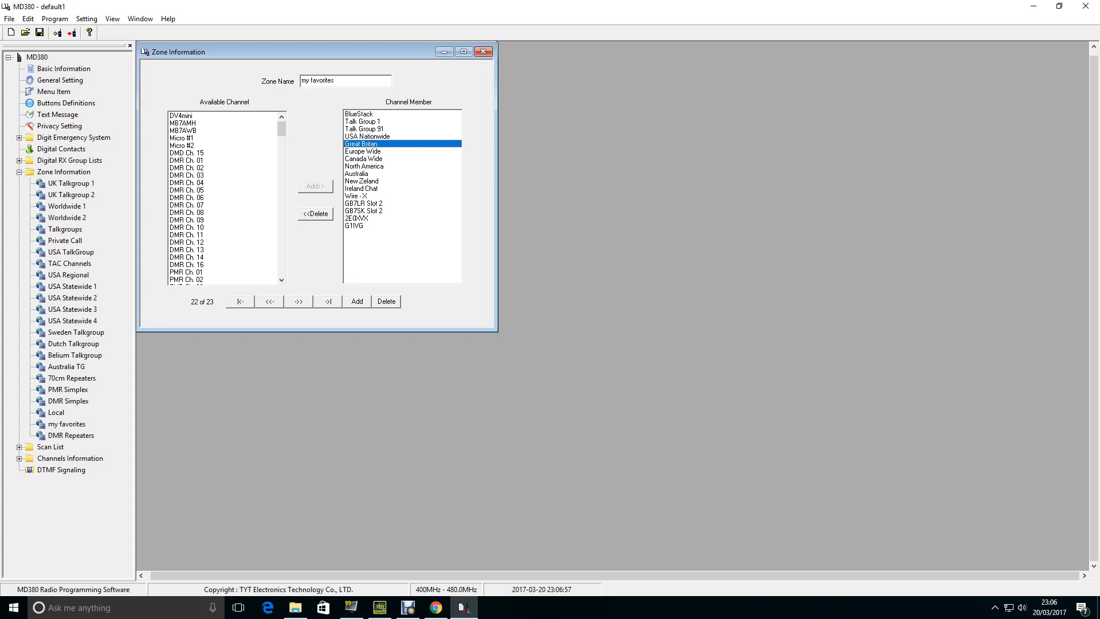
left_click(367, 137)
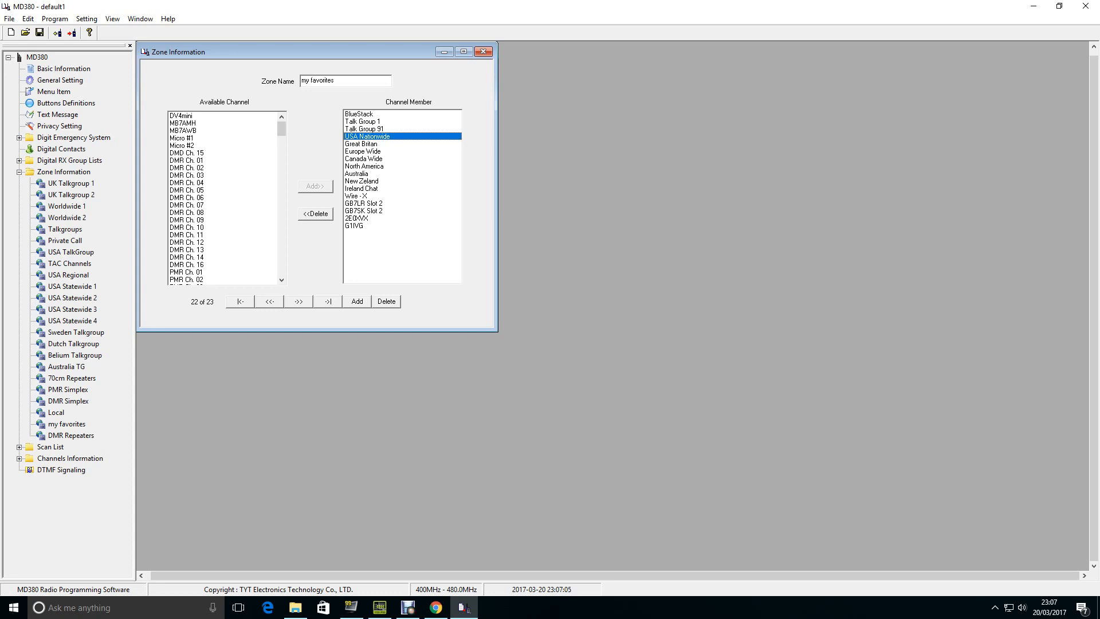
left_click(372, 159)
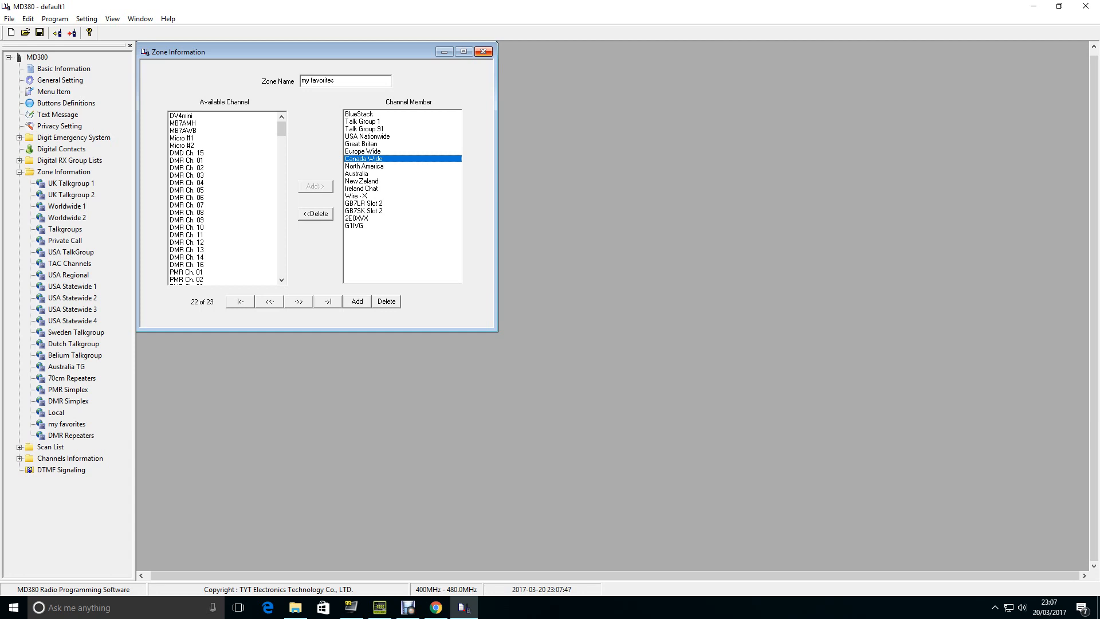
left_click_drag(335, 80, 301, 80)
left_click(484, 52)
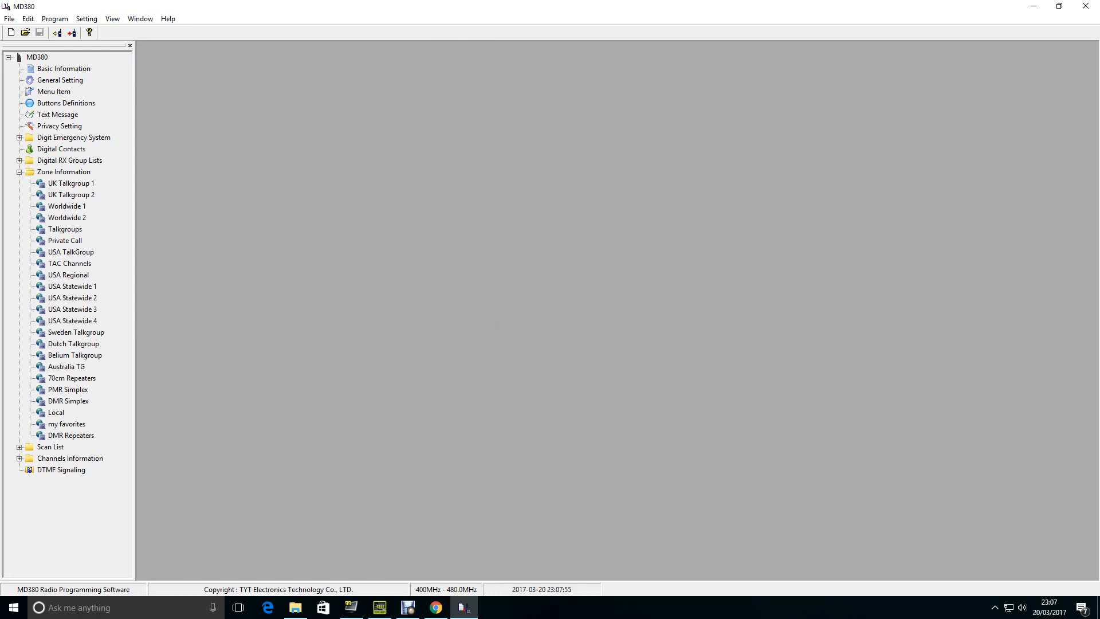
- Add a new zone to the zone list and name it "fav 2"
left_click(62, 172)
right_click(62, 173)
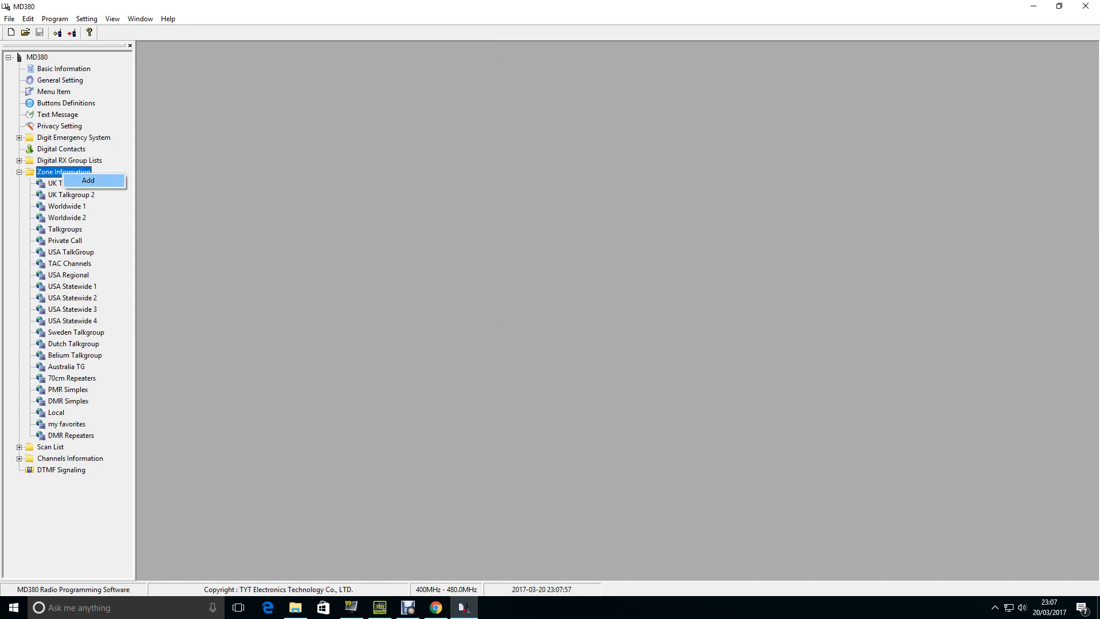
left_click(88, 180)
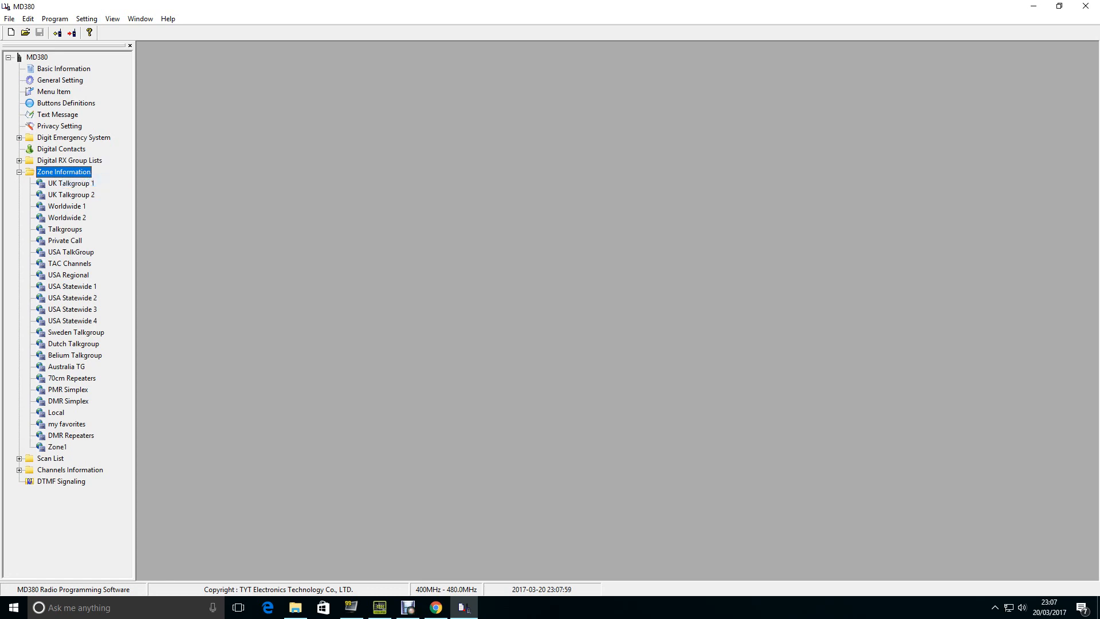
double_click(57, 447)
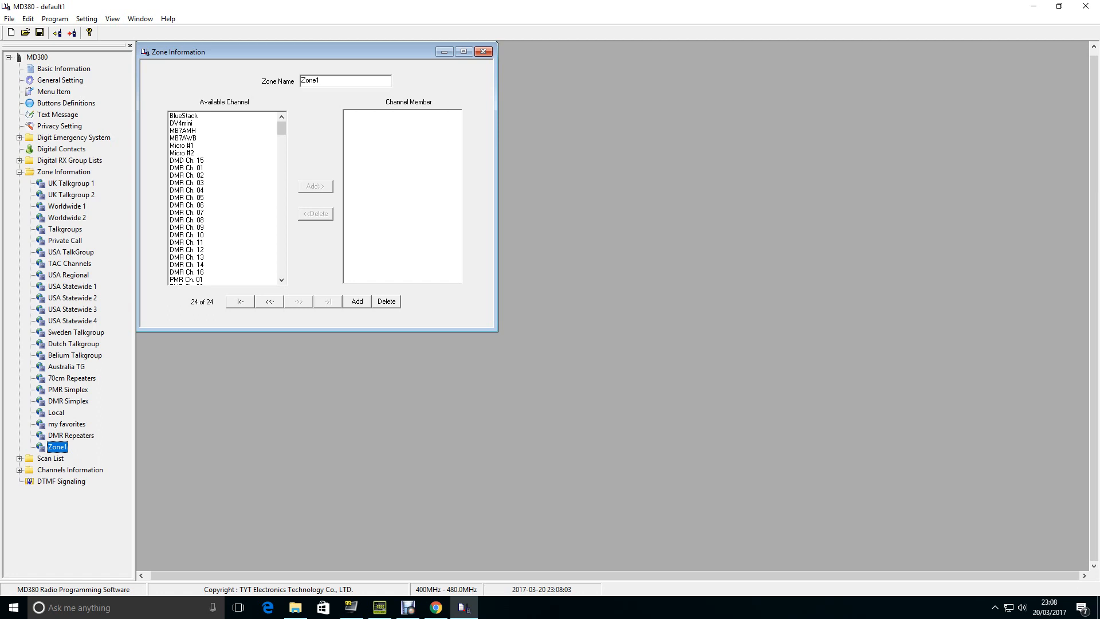
double_click(311, 80)
type("fav 3")
key("BackSpace")
type("2")
- Add the BlueStack and Ireland channels to the members of the "fav 2" zone
left_click(194, 153)
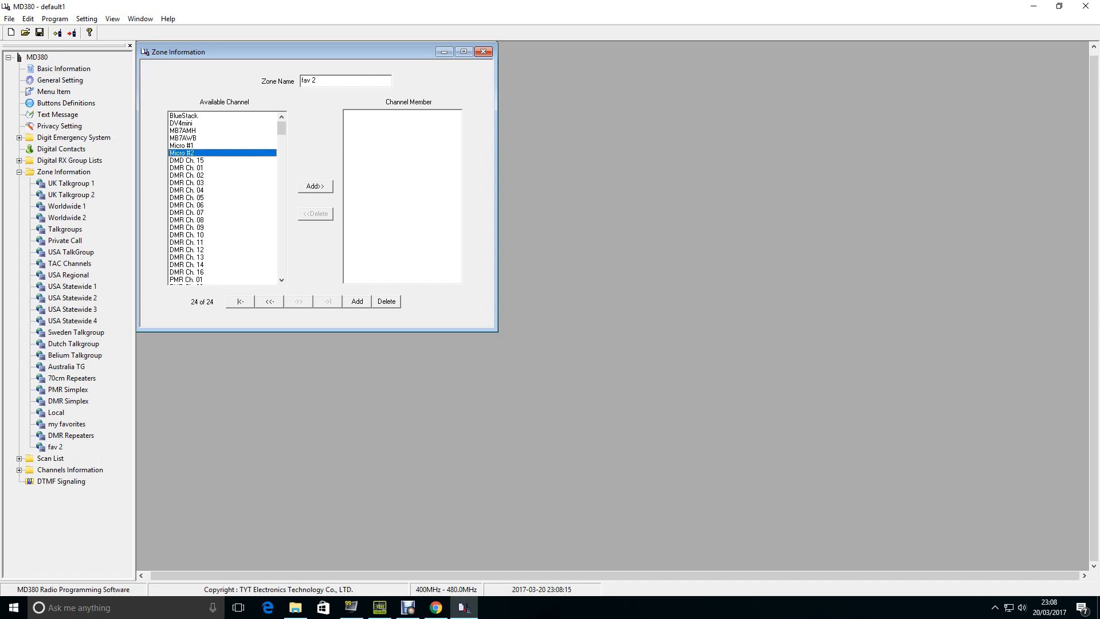
left_click(195, 116)
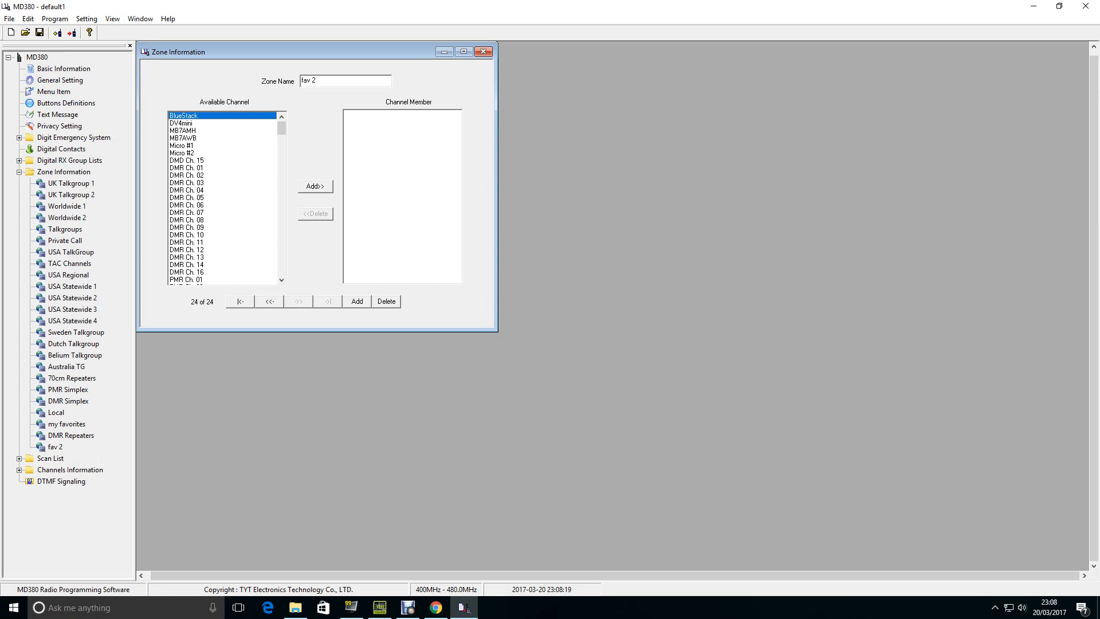
left_click(315, 186)
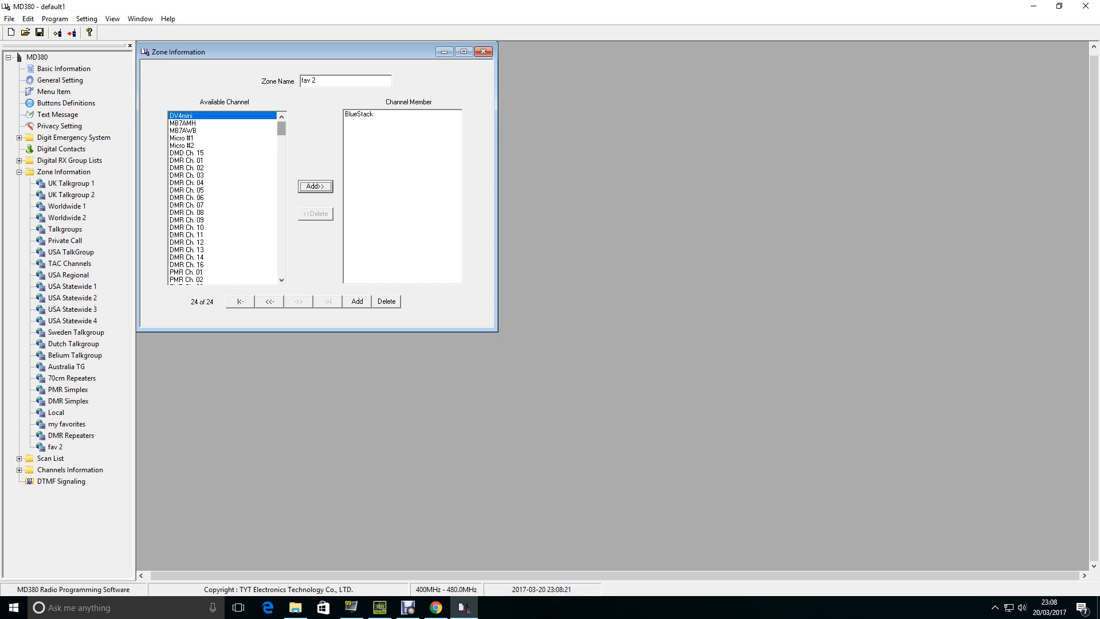
scroll(276, 138, "down", 15)
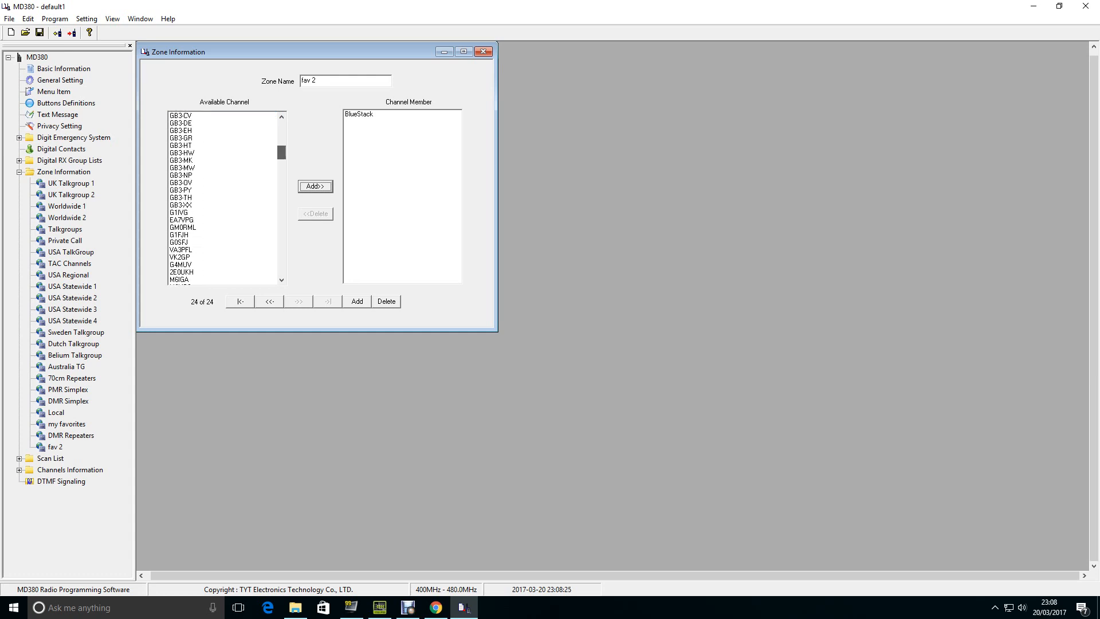
scroll(276, 138, "down", 2)
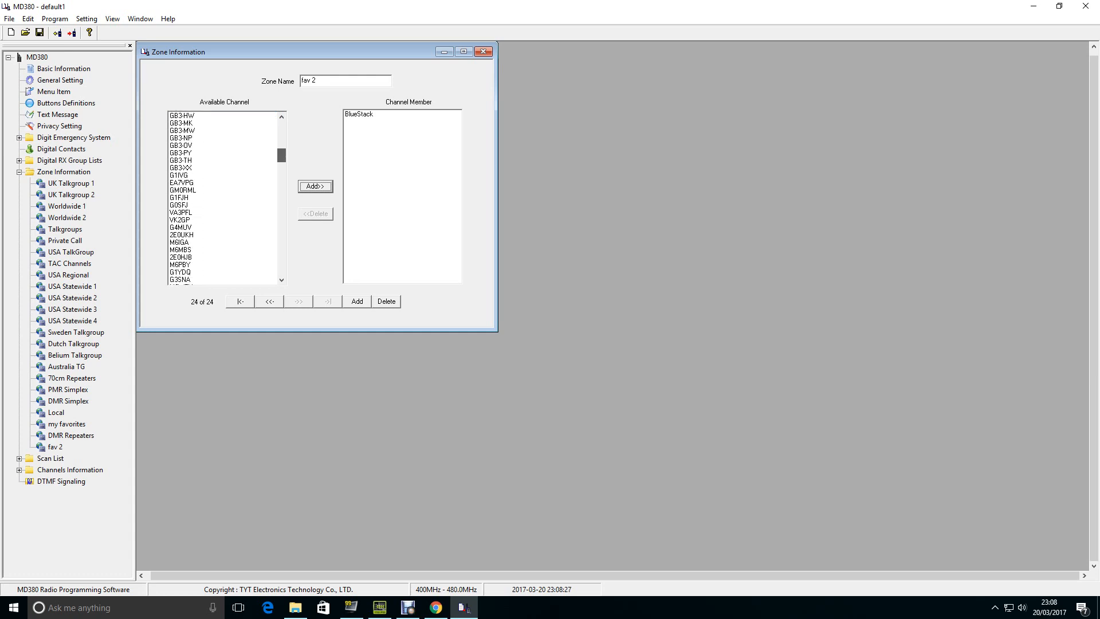
scroll(276, 140, "down", 15)
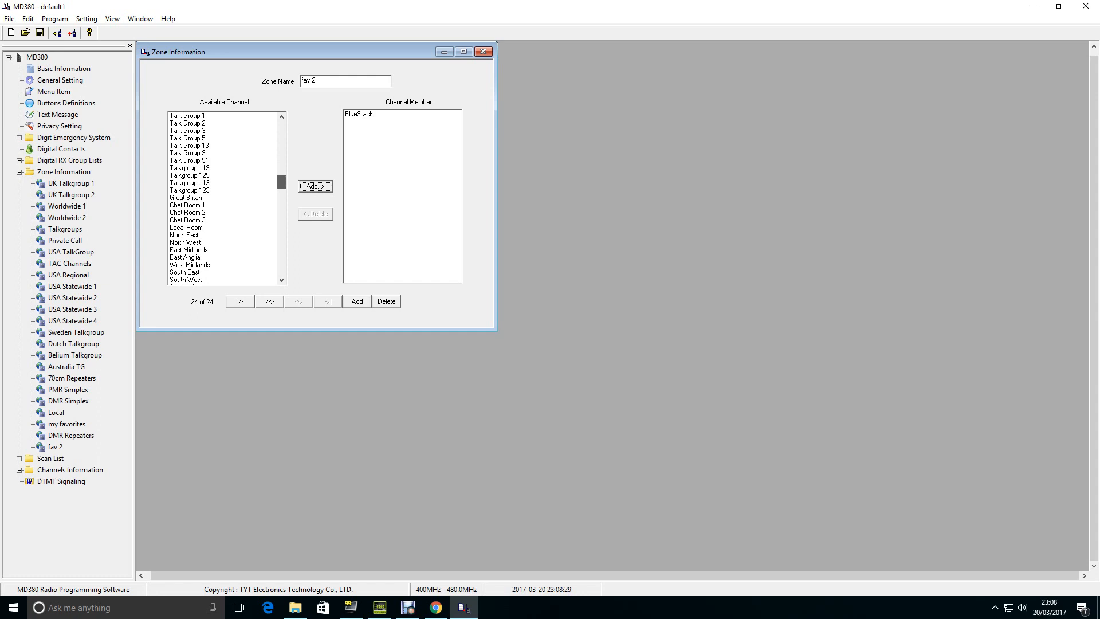
scroll(223, 197, "down", 3)
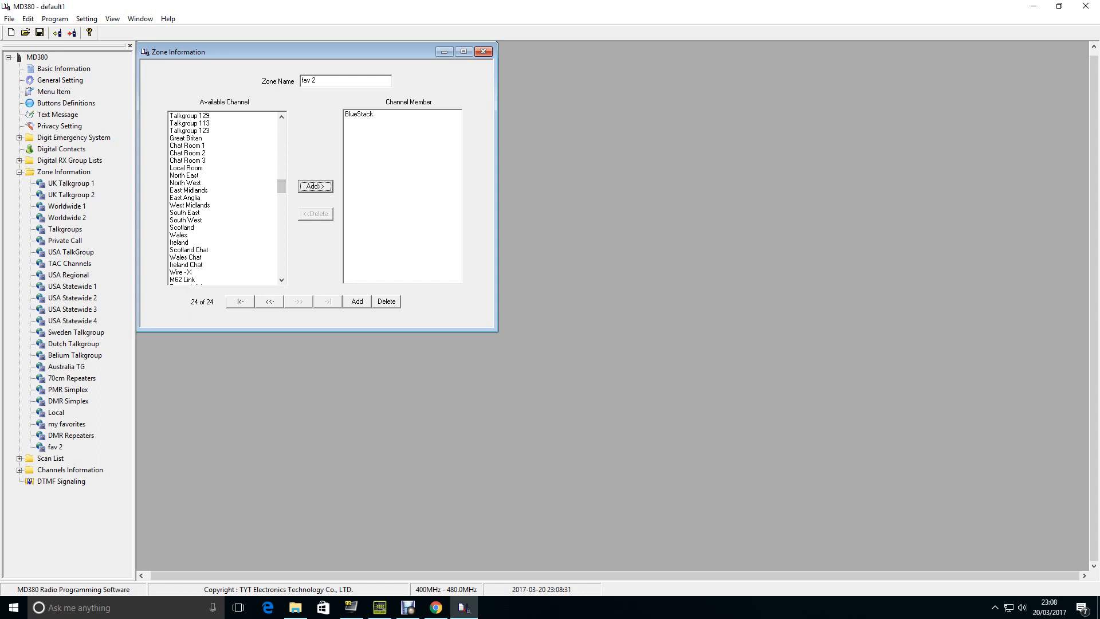
left_click(179, 242)
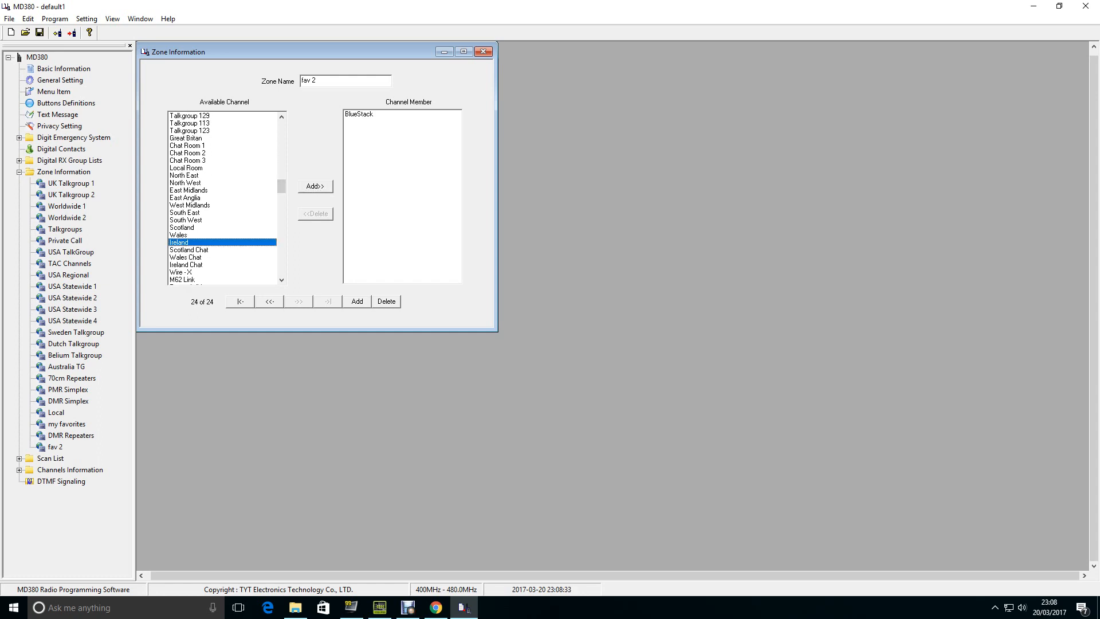
left_click(315, 187)
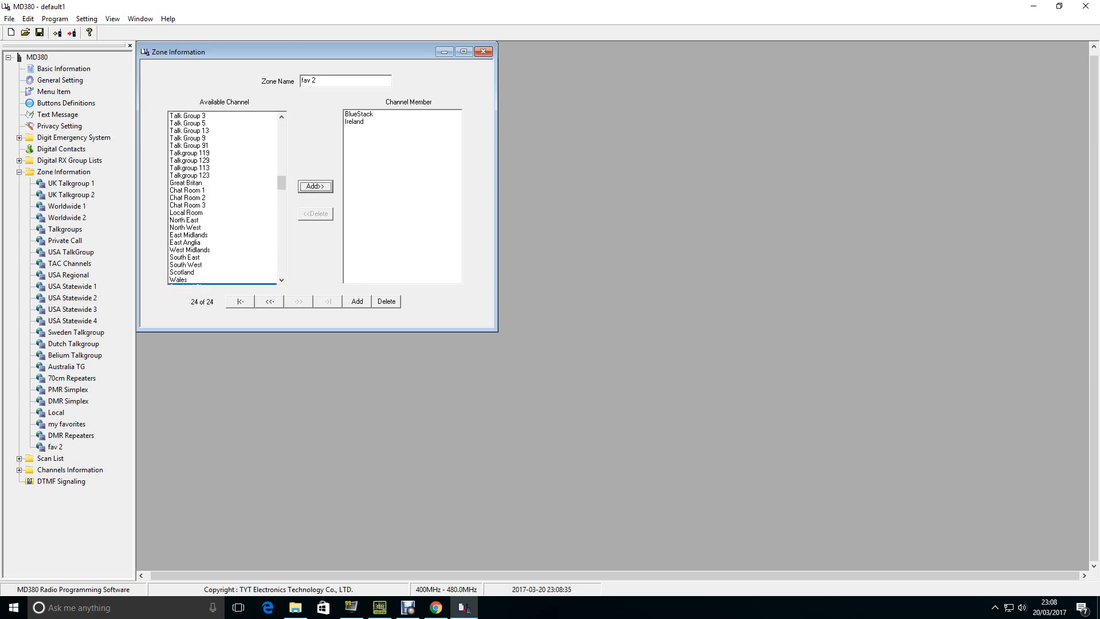
- Add the Wire - X and TAC - 310 channels to the "fav 2" zone's members
left_click_drag(281, 183, 281, 193)
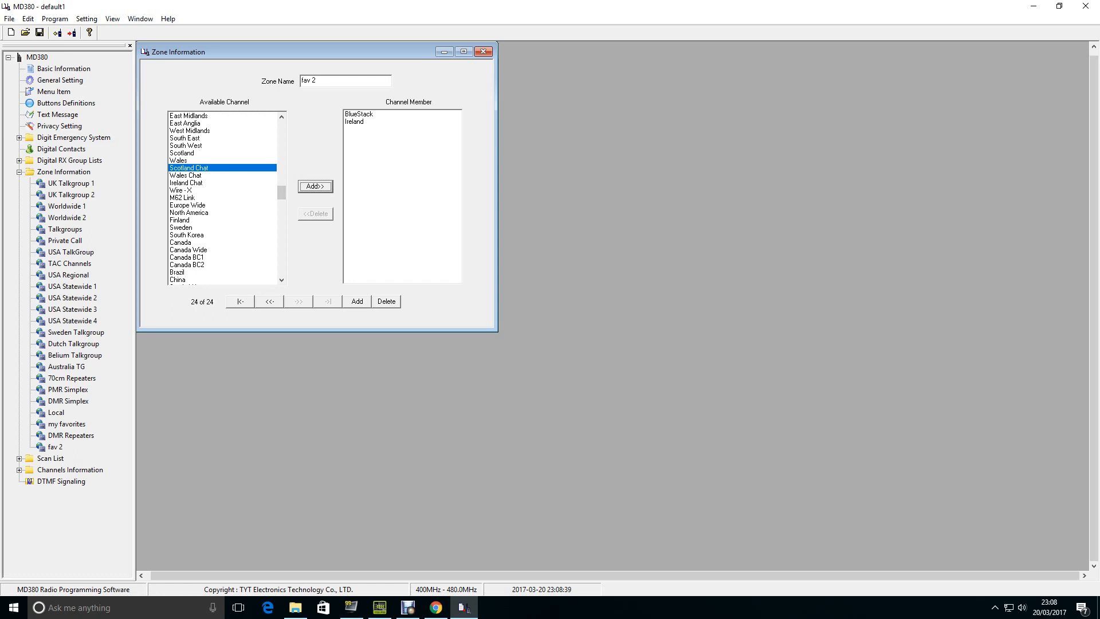
left_click(189, 191)
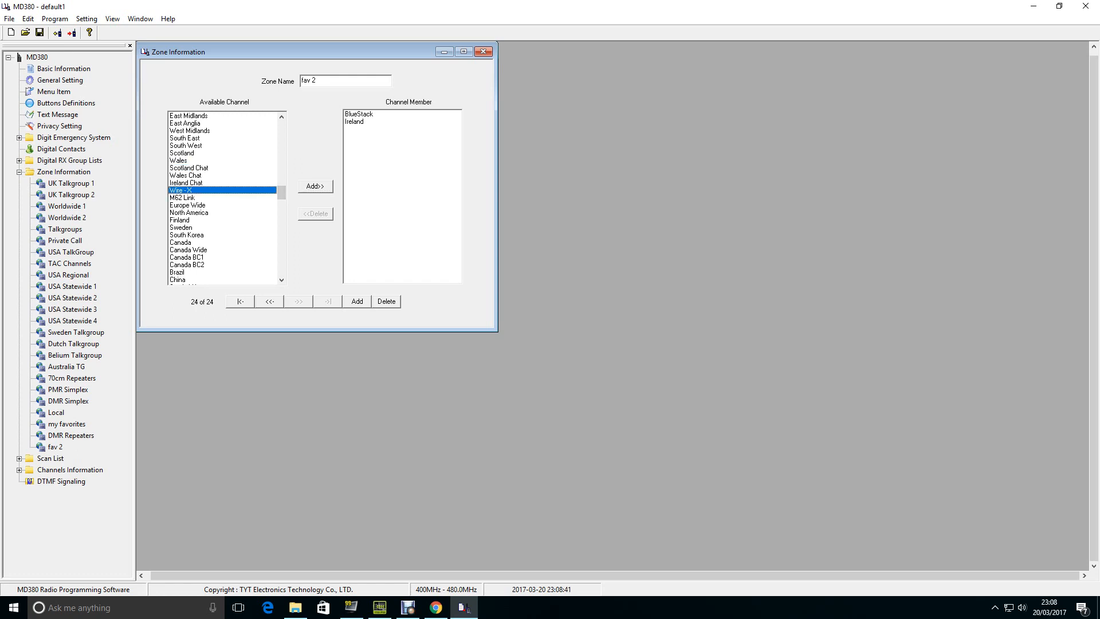
left_click(315, 187)
left_click_drag(282, 186, 281, 268)
left_click(183, 205)
left_click(316, 186)
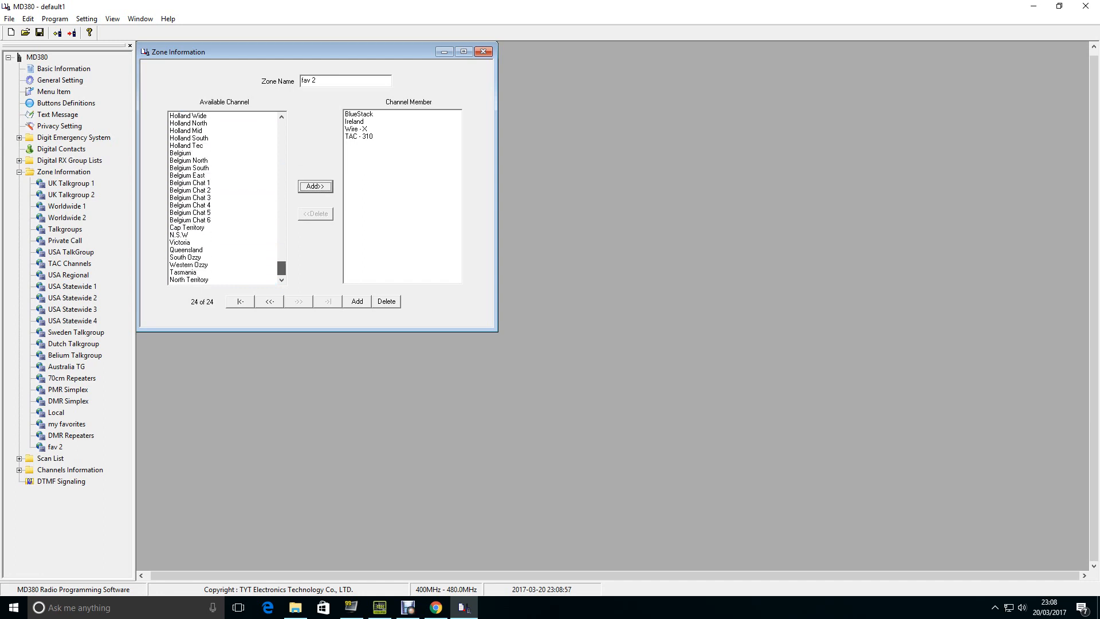
- Add only the Queensland channel from the Australian territories to the "fav 2" zone
left_click(274, 250)
left_click_drag(274, 250, 274, 228)
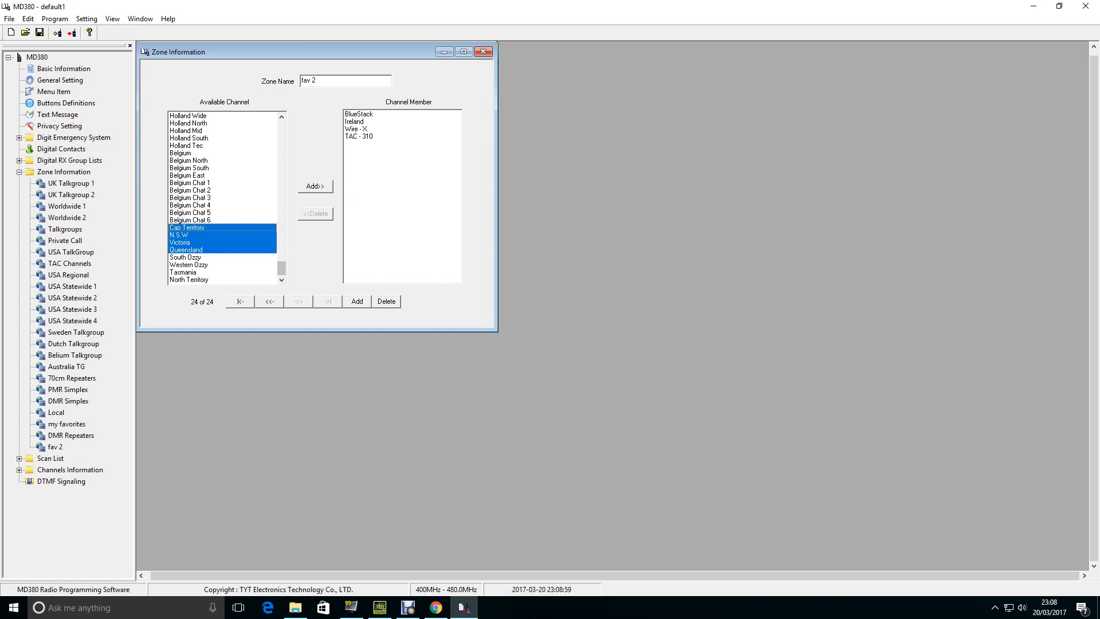
left_click(240, 257)
left_click(240, 251)
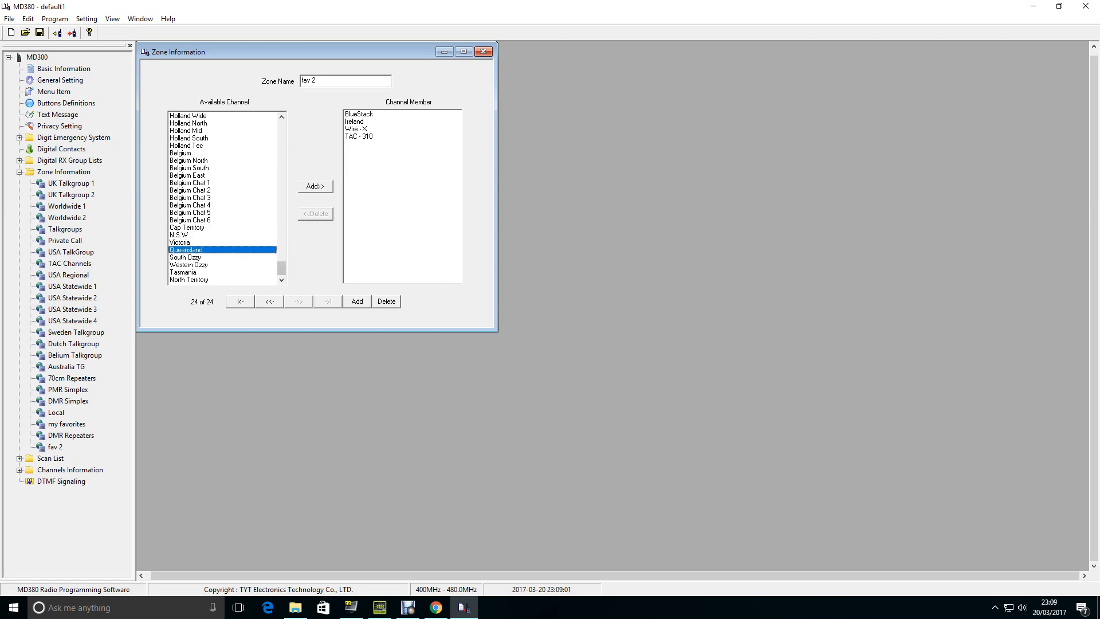
left_click(315, 186)
- Find the M6UKB channel among the available channels and add it to the "fav 2" zone
scroll(276, 218, "up", 15)
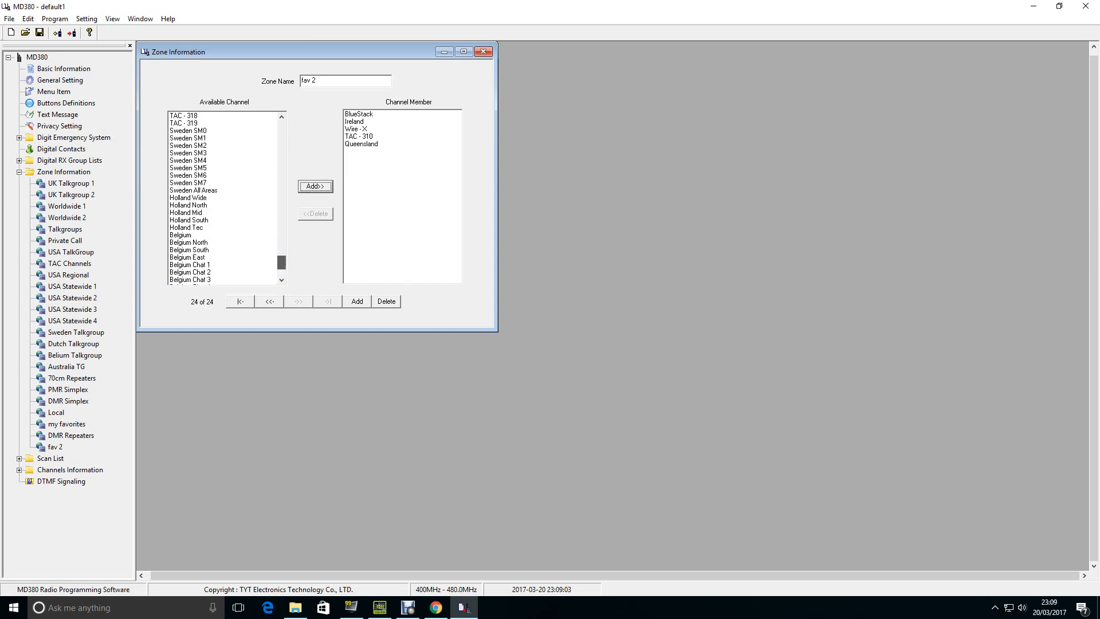
scroll(276, 217, "up", 10)
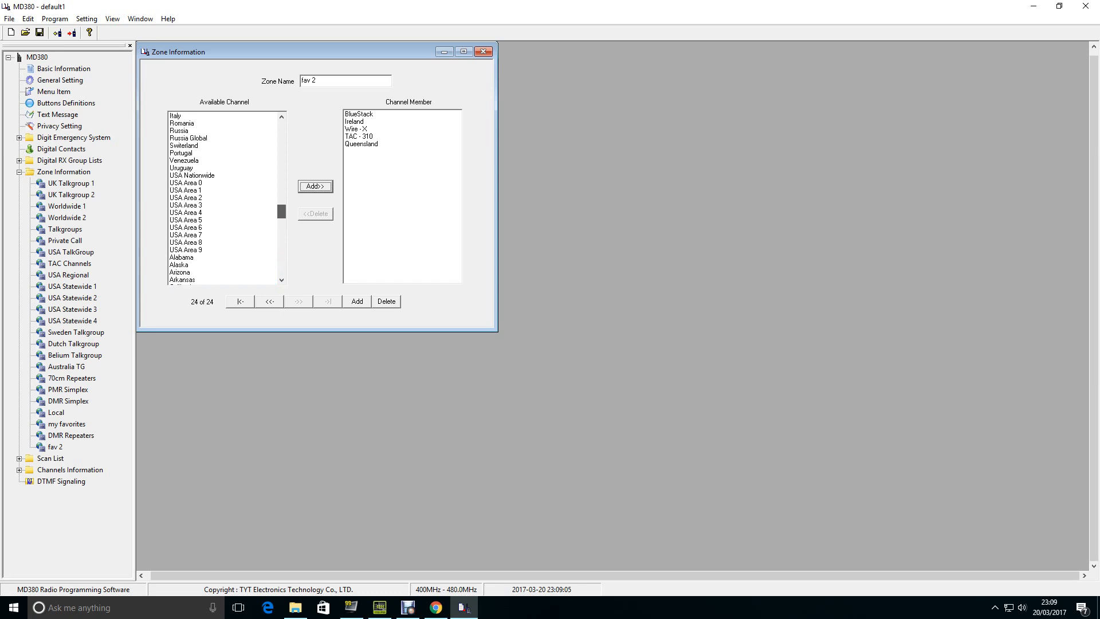
scroll(276, 146, "up", 15)
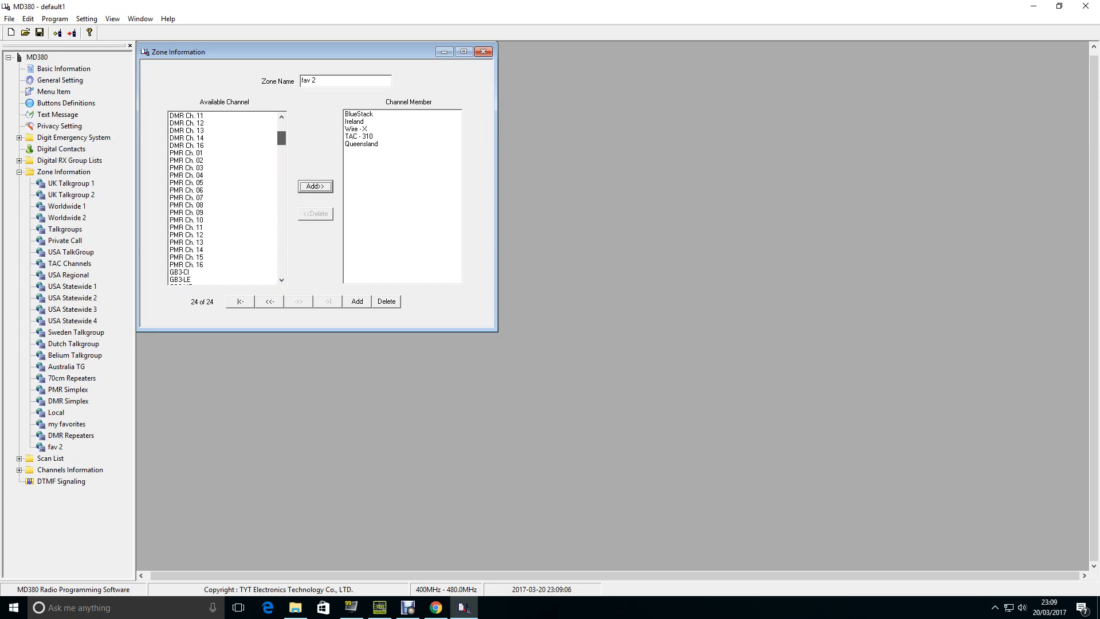
scroll(276, 146, "down", 10)
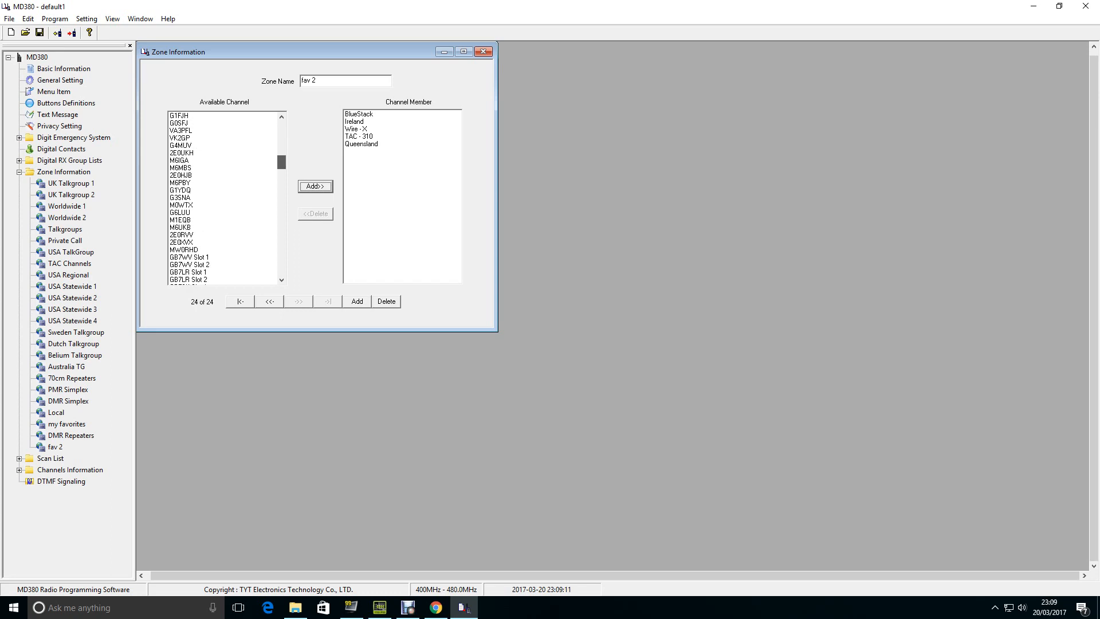
scroll(276, 146, "down", 4)
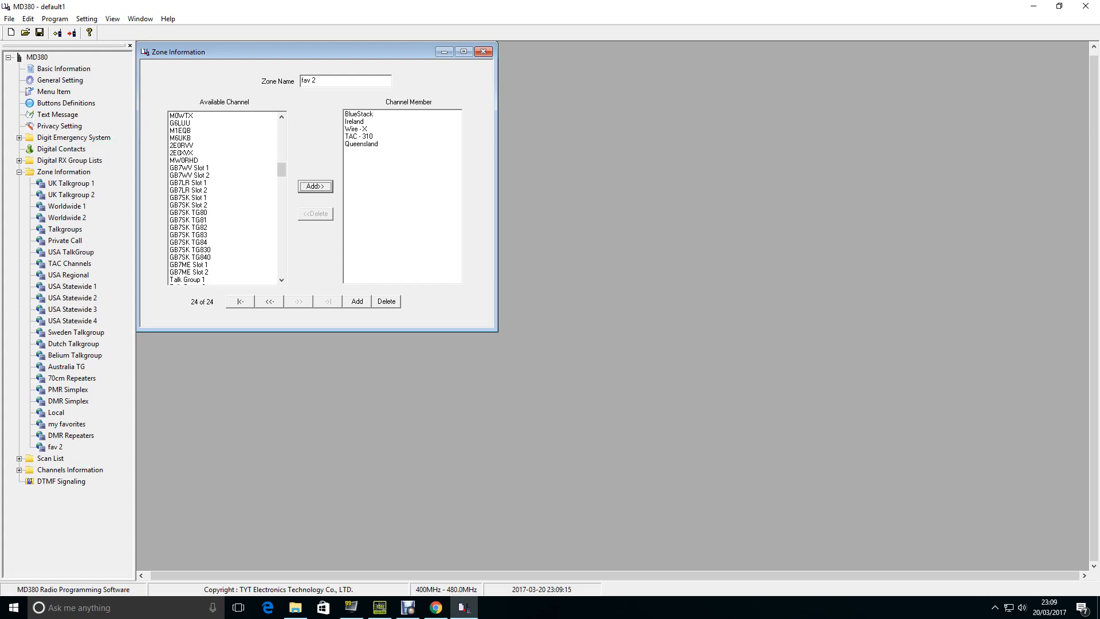
left_click(195, 138)
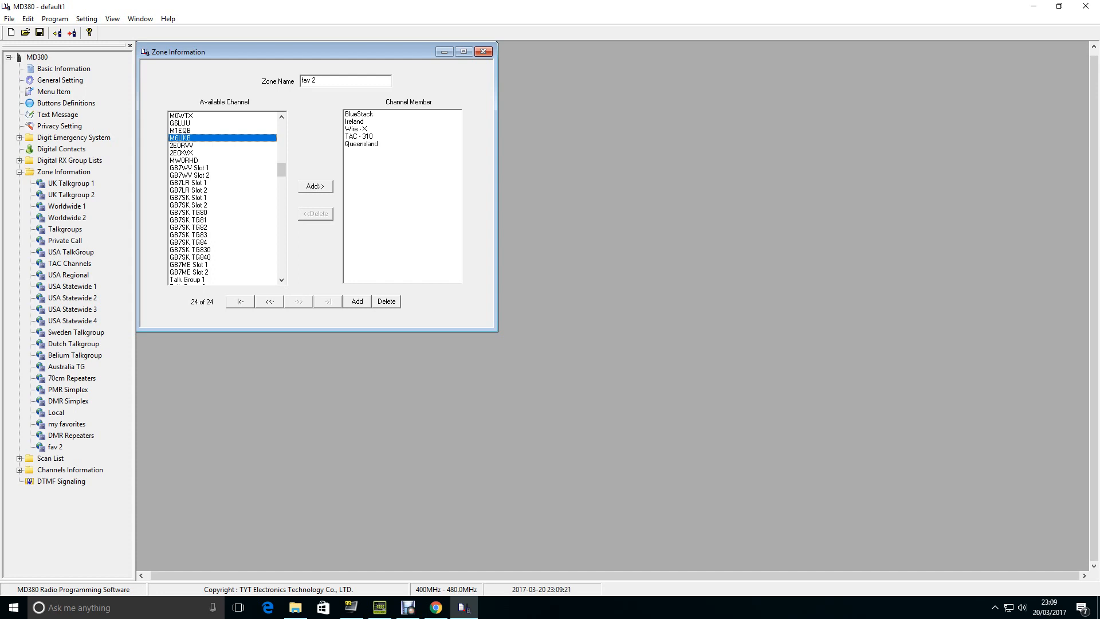
left_click(315, 186)
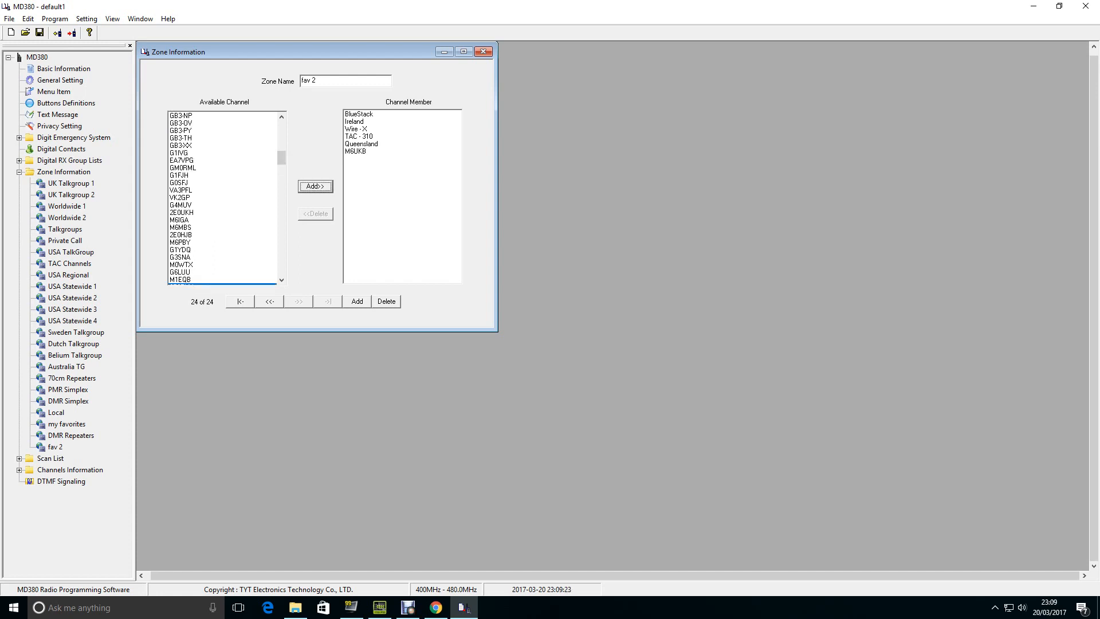
left_click(356, 151)
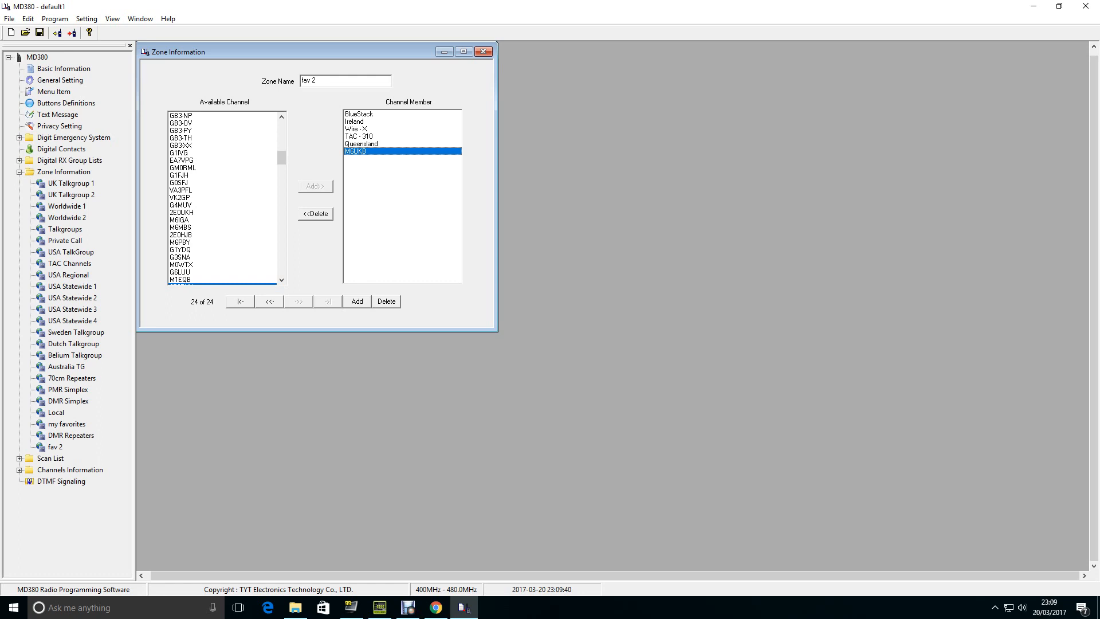
- Add the GB3-NP repeater channel to the channel members of the "fav 2" zone
left_click_drag(281, 158, 281, 128)
scroll(276, 135, "down", 12)
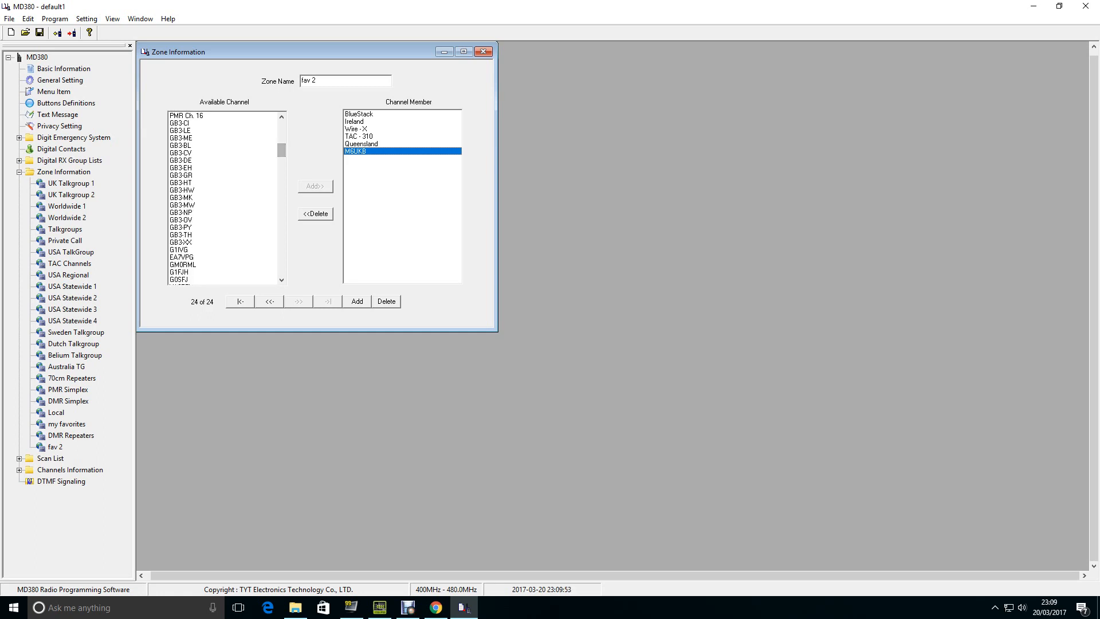
left_click(195, 213)
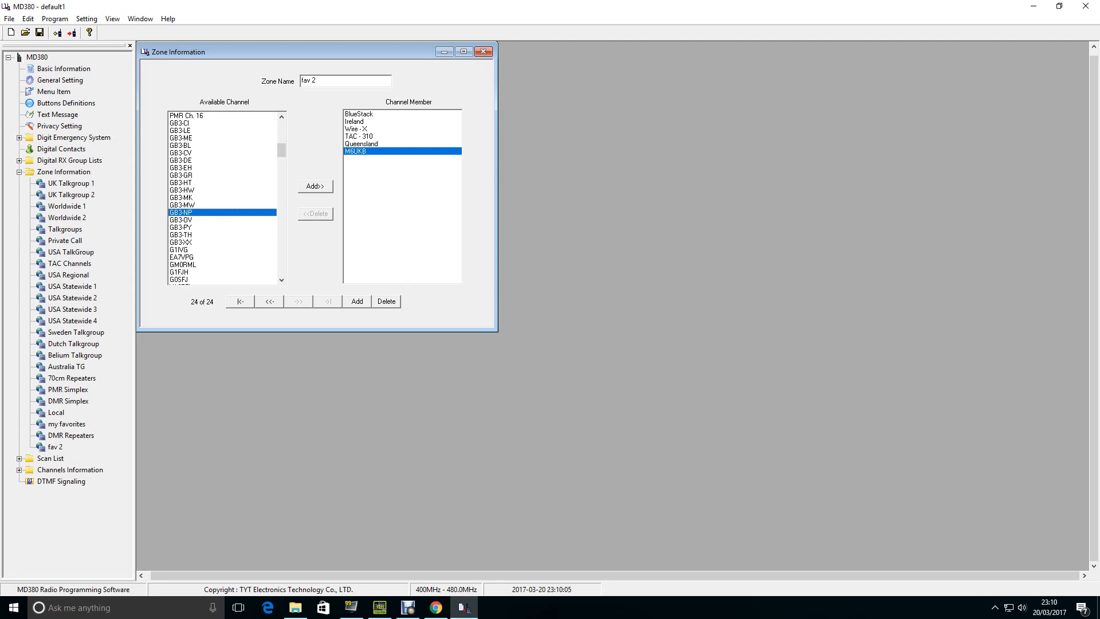
left_click(315, 186)
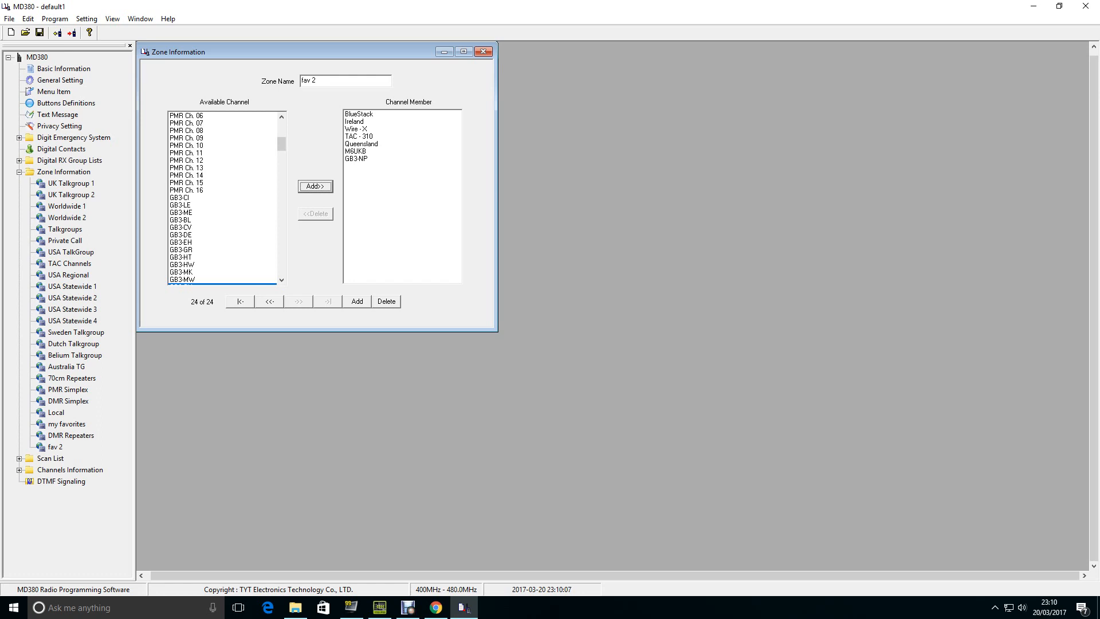
left_click(356, 159)
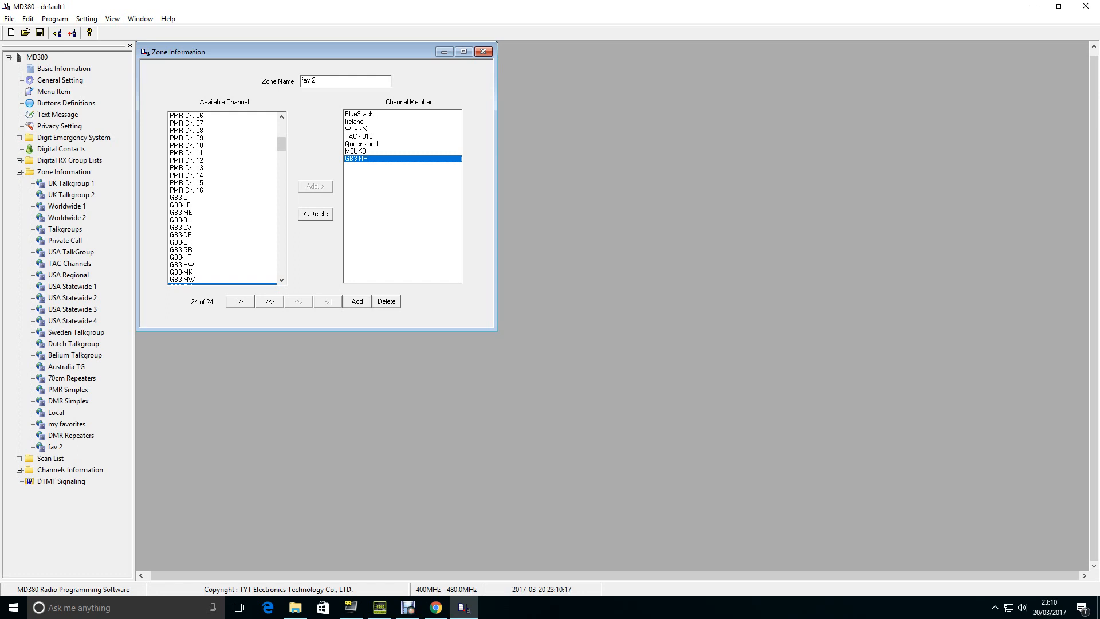
left_click(359, 114)
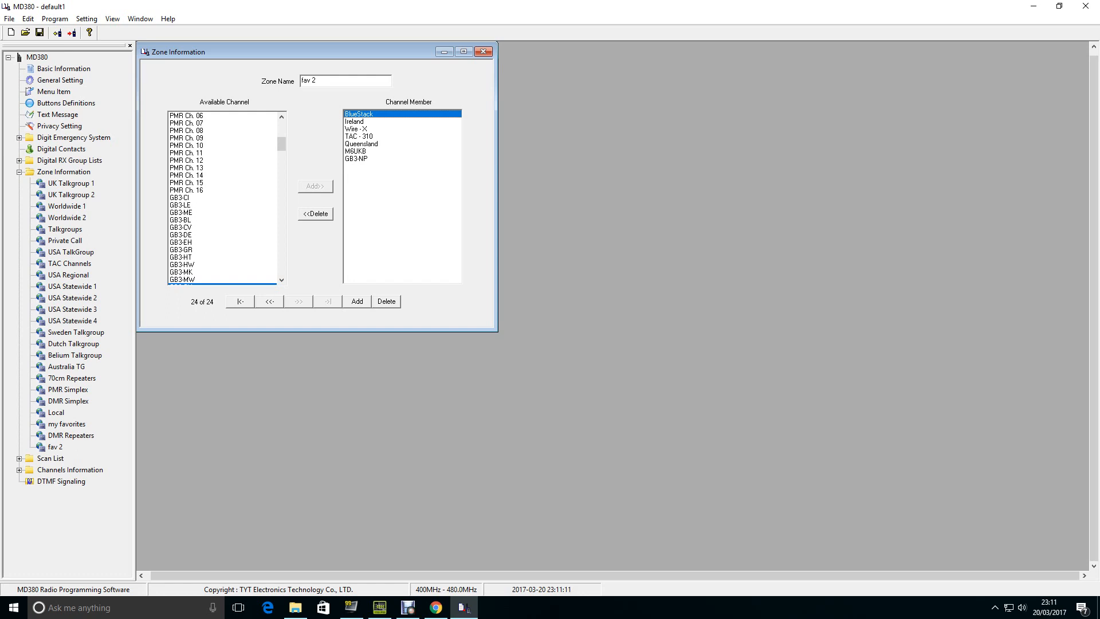
- Look through the channel members of the existing zones, from UK Talkgroup 1 through Talkgroups, TAC Channels and Australia TG to 70cm Repeaters
left_click(71, 183)
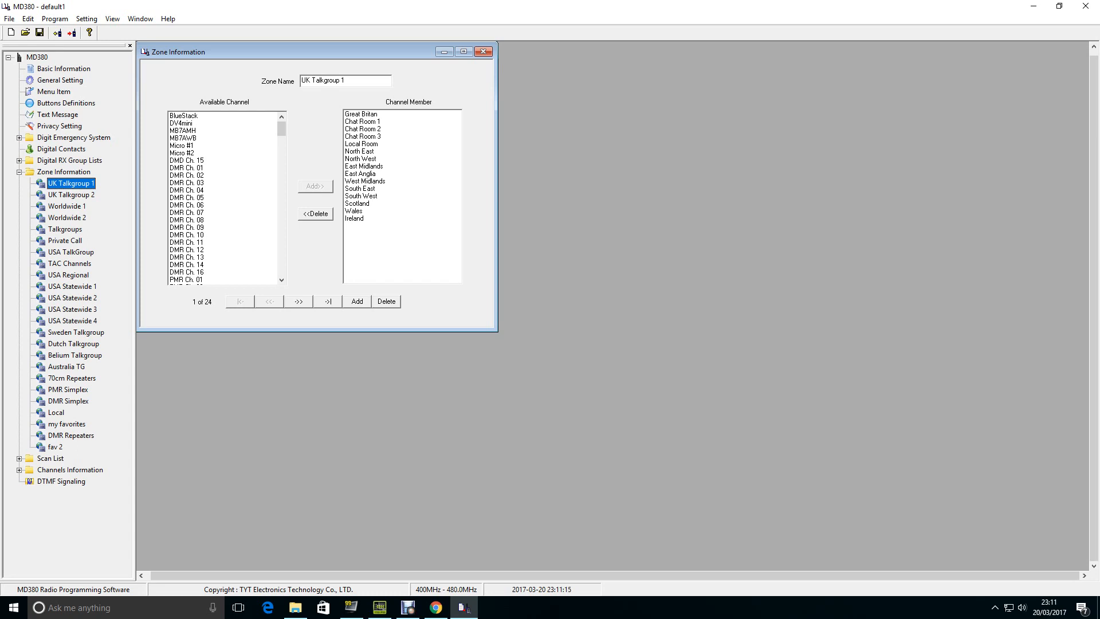
left_click(71, 194)
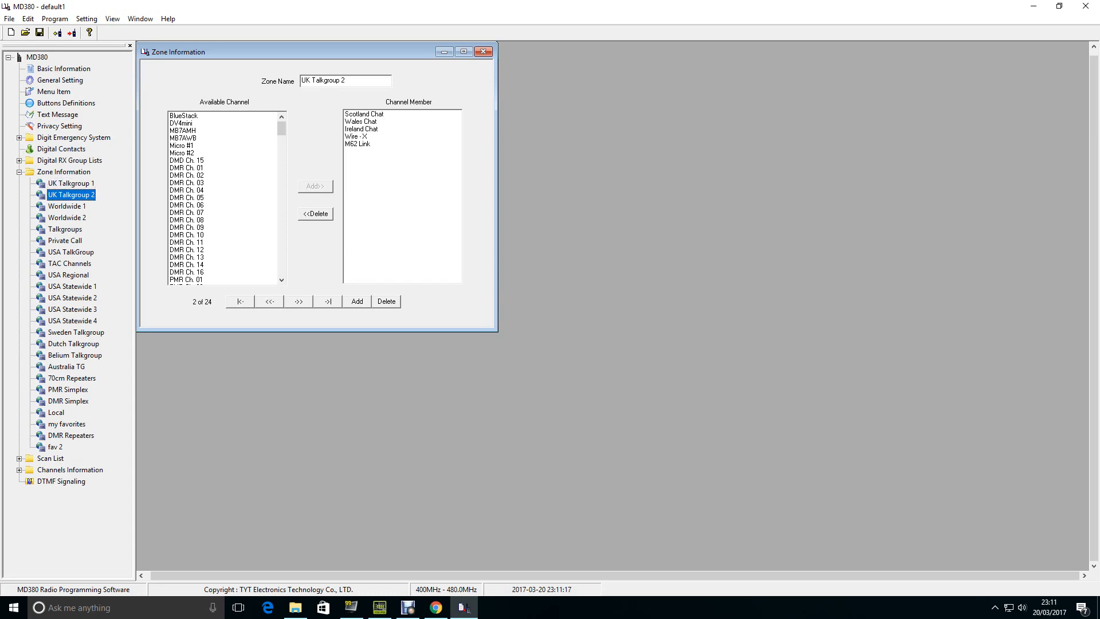
left_click(67, 206)
left_click(67, 217)
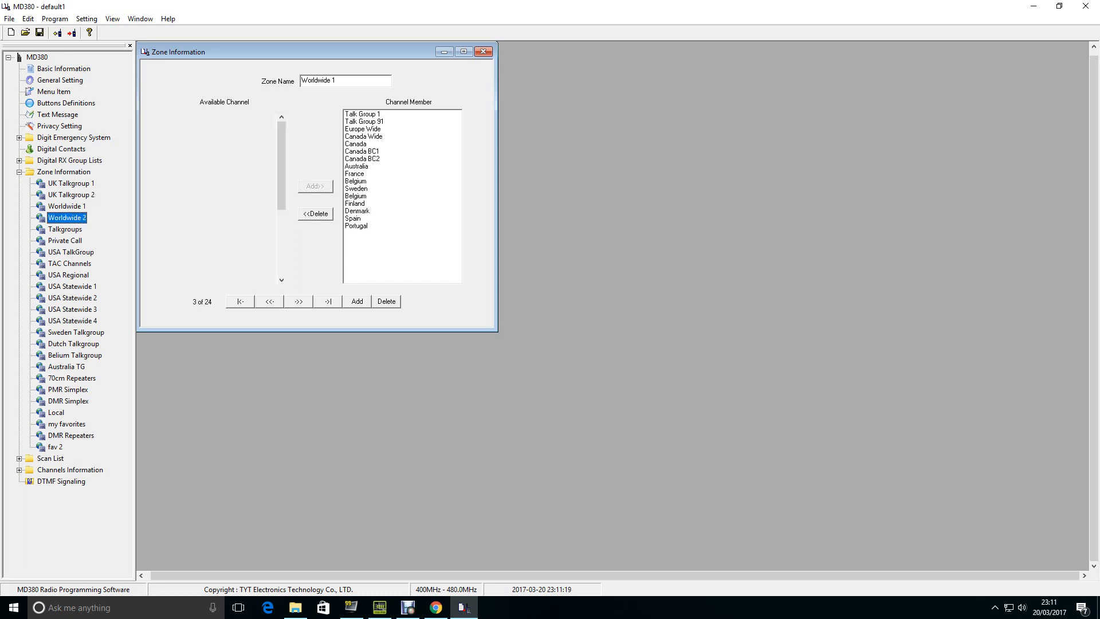
double_click(65, 230)
double_click(65, 240)
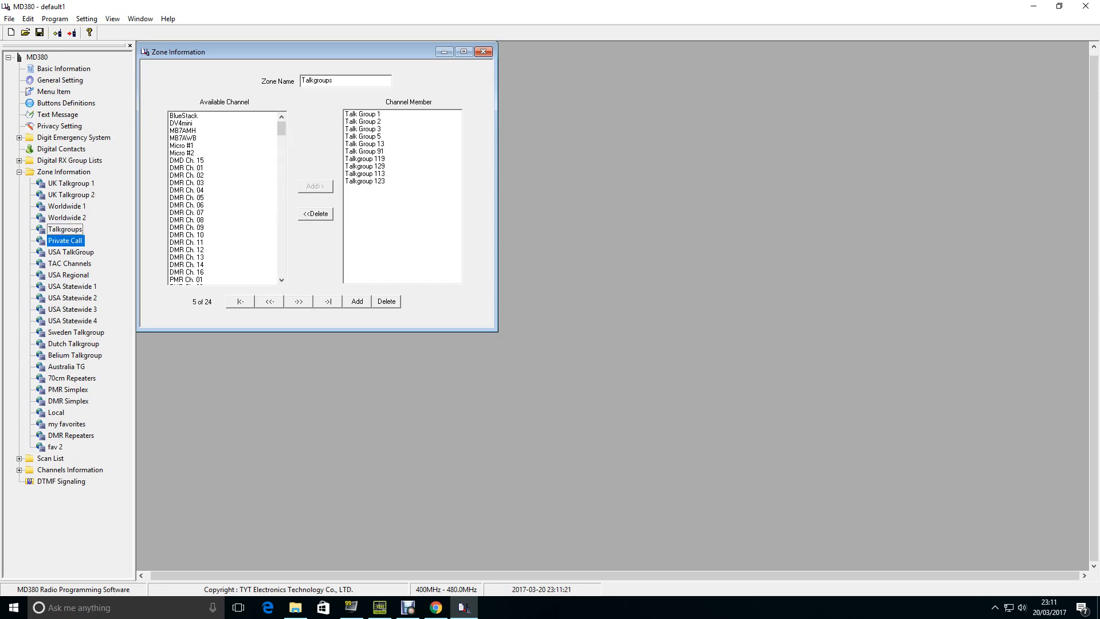
double_click(71, 252)
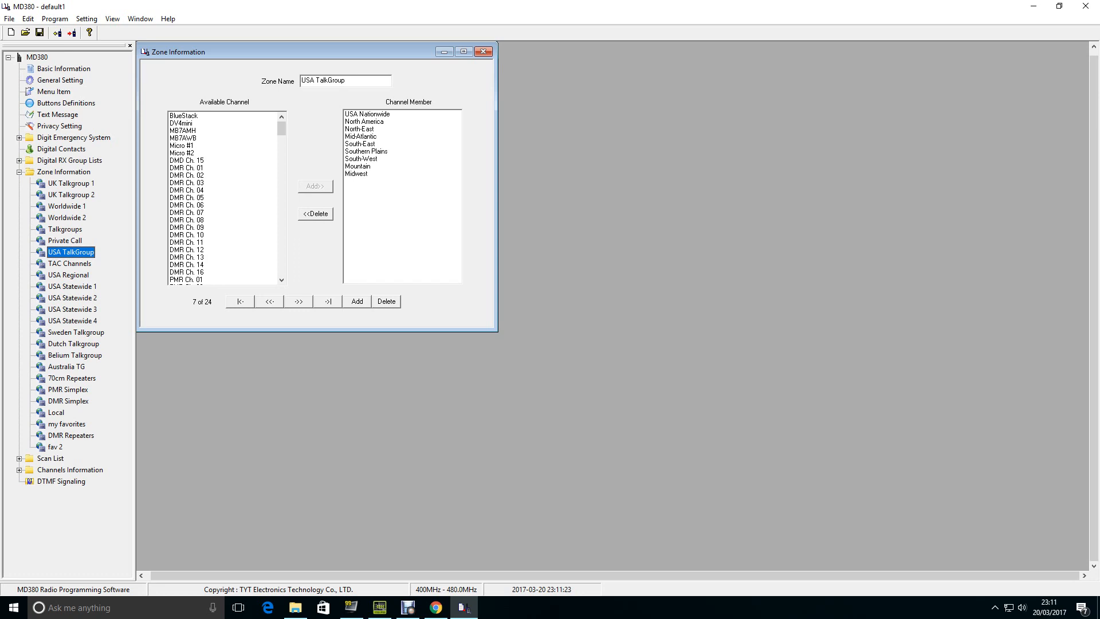
double_click(70, 263)
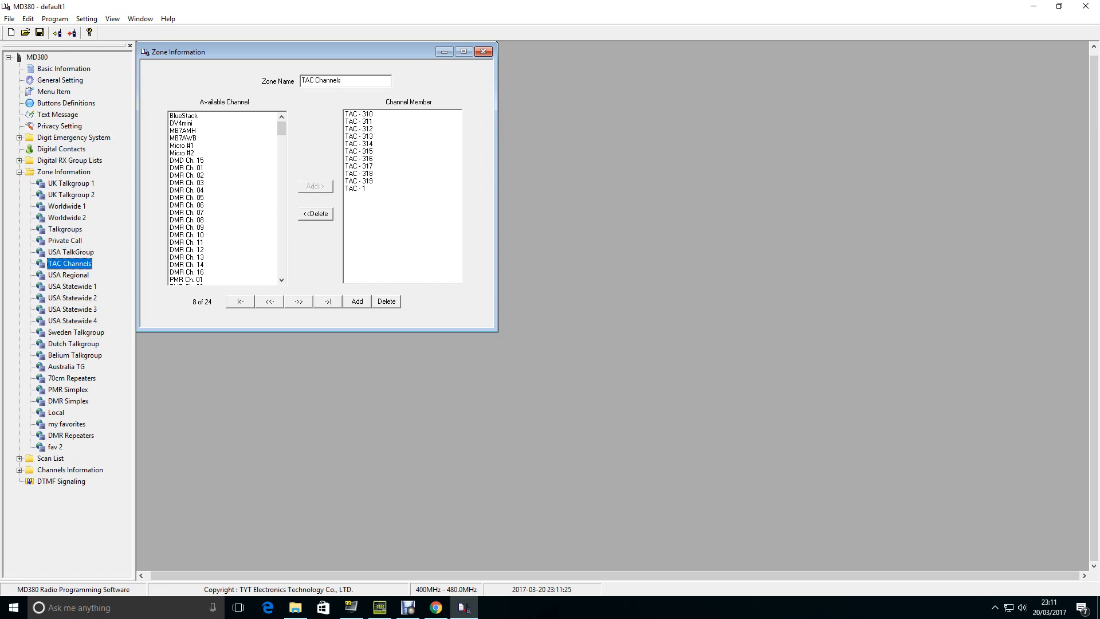
double_click(76, 332)
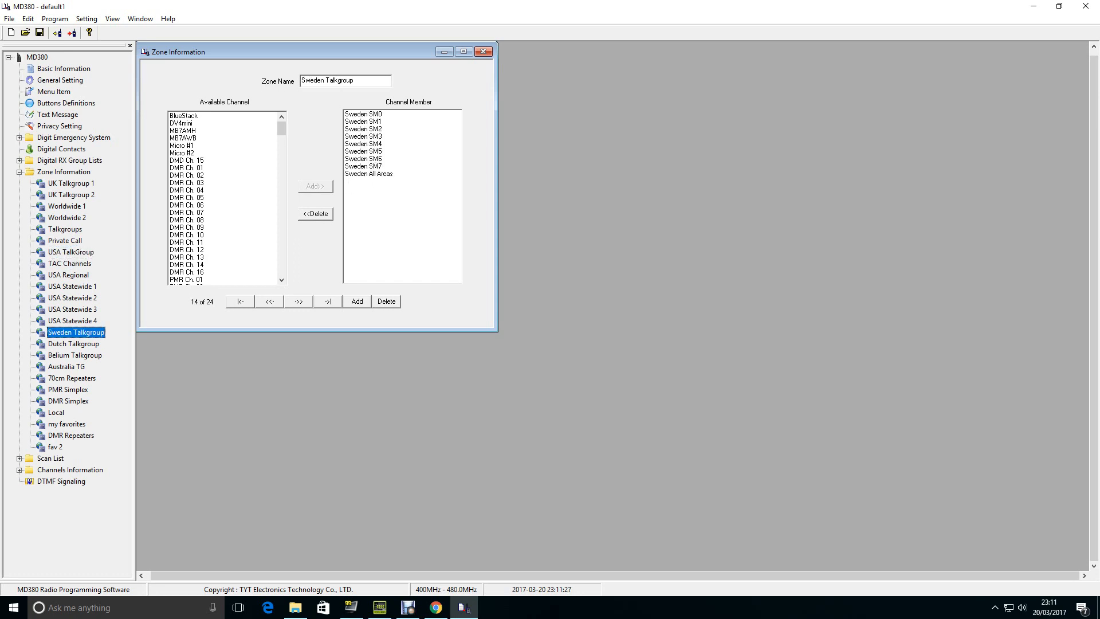
double_click(74, 344)
double_click(67, 367)
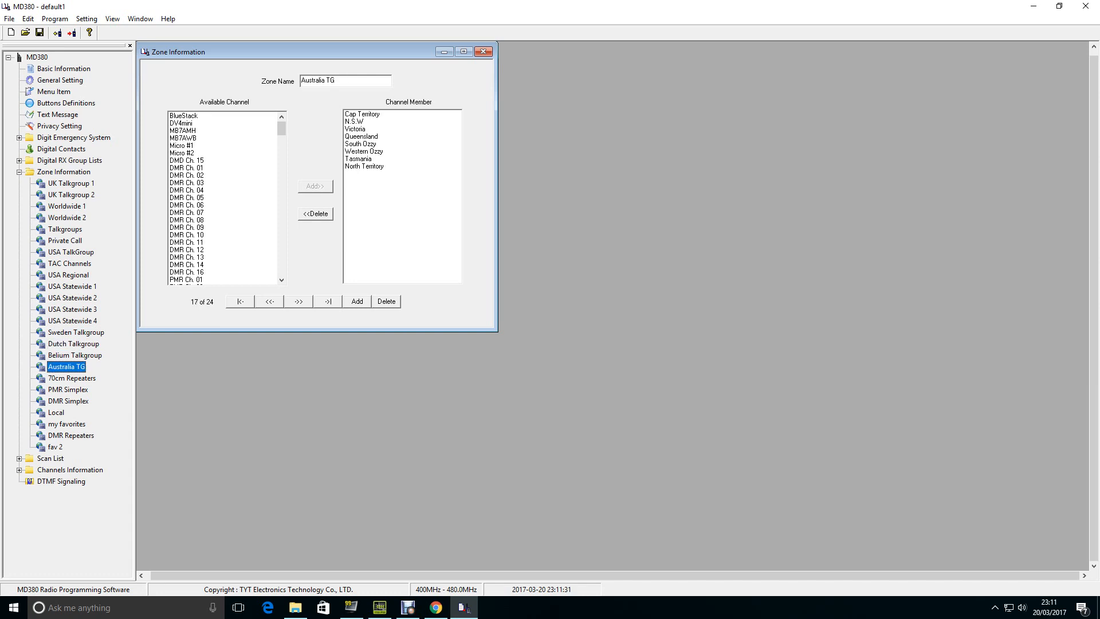
double_click(72, 378)
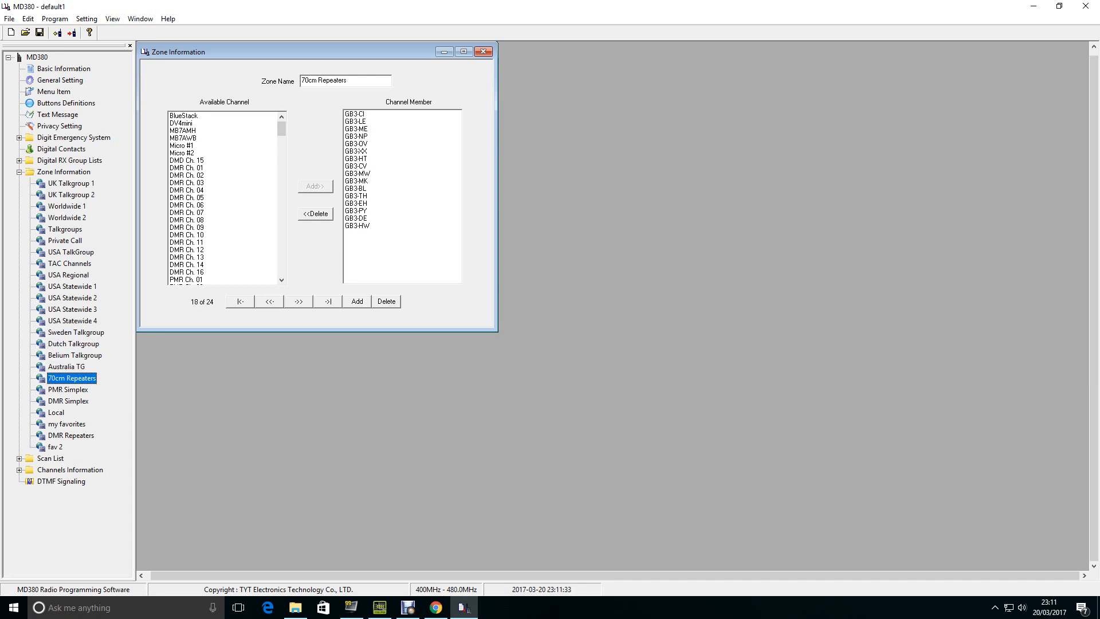